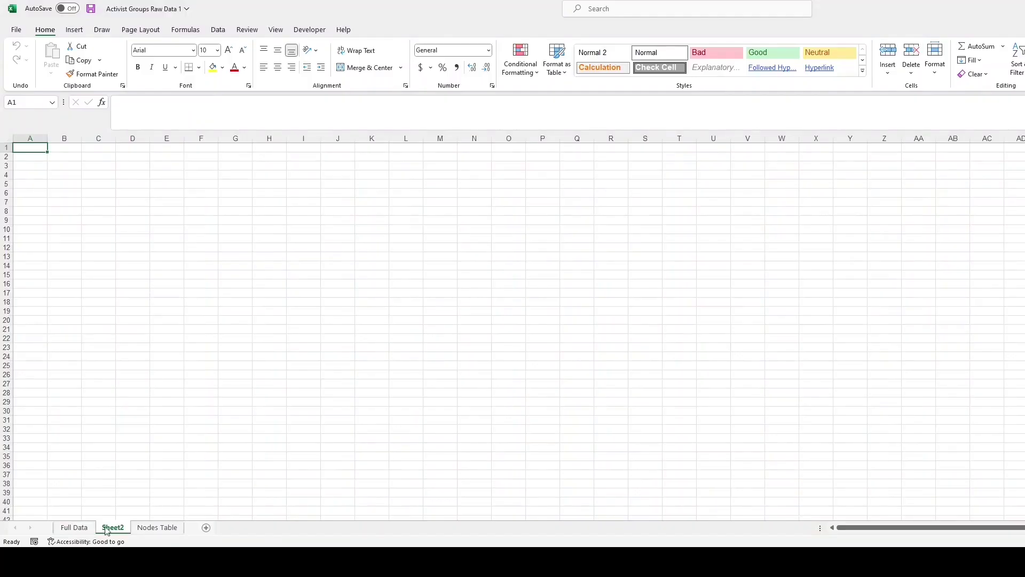
- Rename Sheet2 as "Edges Table"
double_click(109, 529)
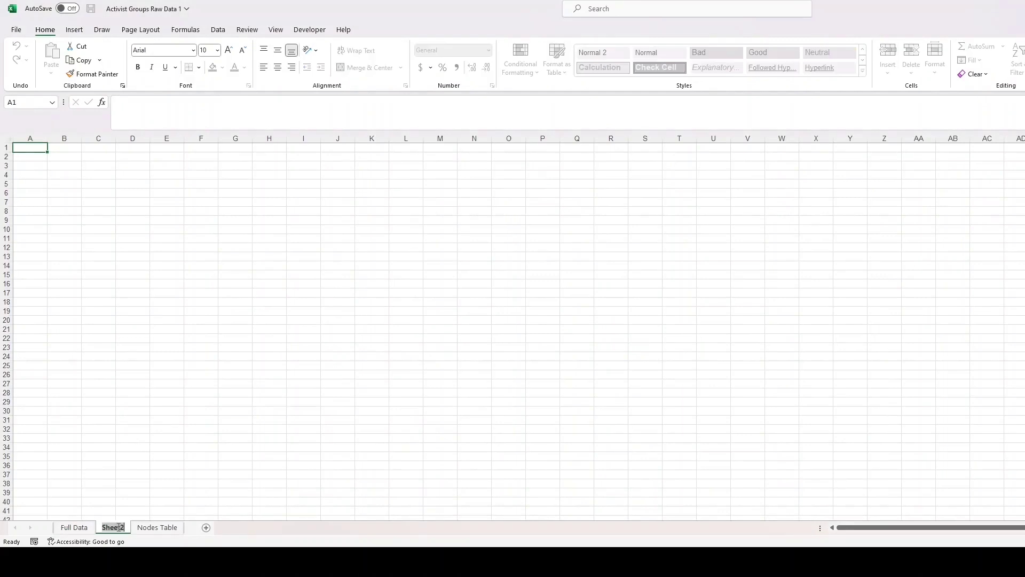
text(Edges Table)
click(143, 439)
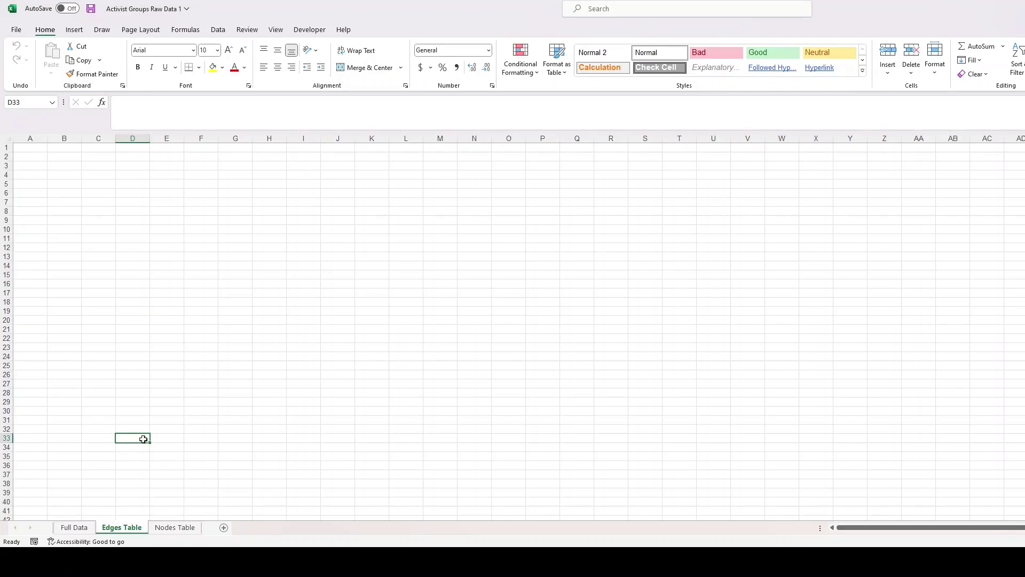
- Enter the headers Source, Target, Type and Weight in cells A1 to D1 of the Edges Table sheet
click(31, 147)
text(S)
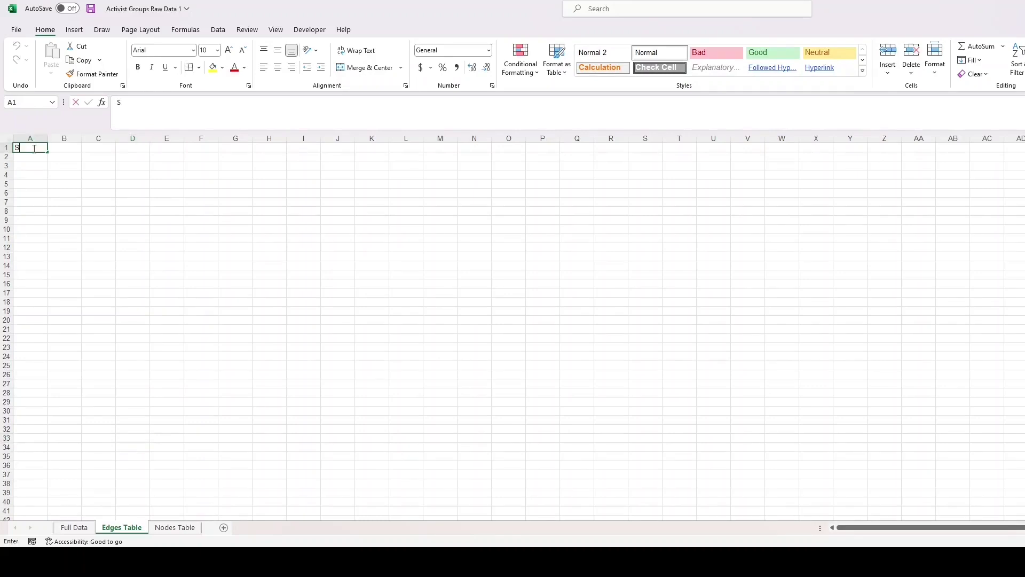
text(ource)
key(Tab)
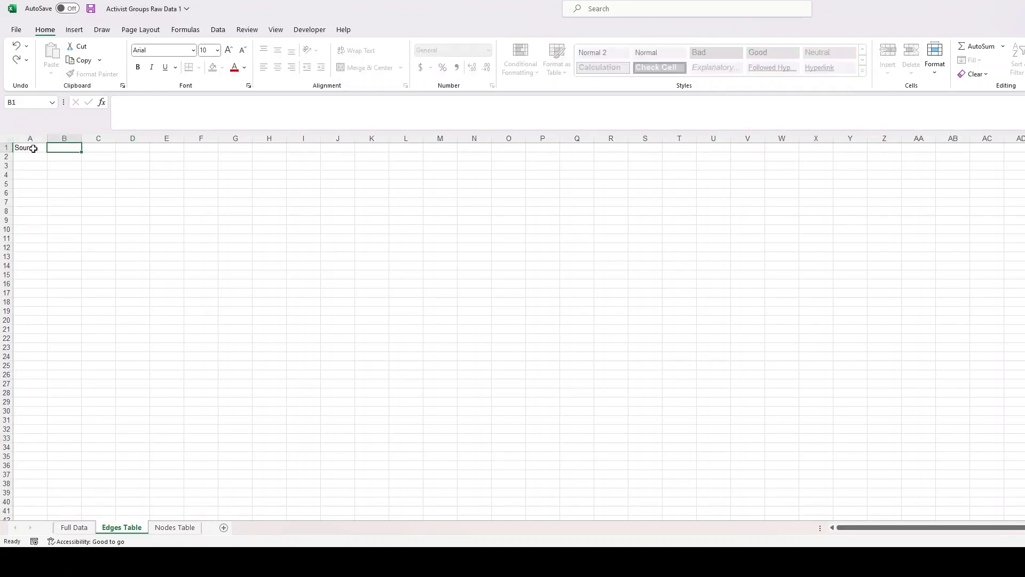
text(Target)
key(Tab)
text(Type)
key(Tab)
text(Weight)
key(Return)
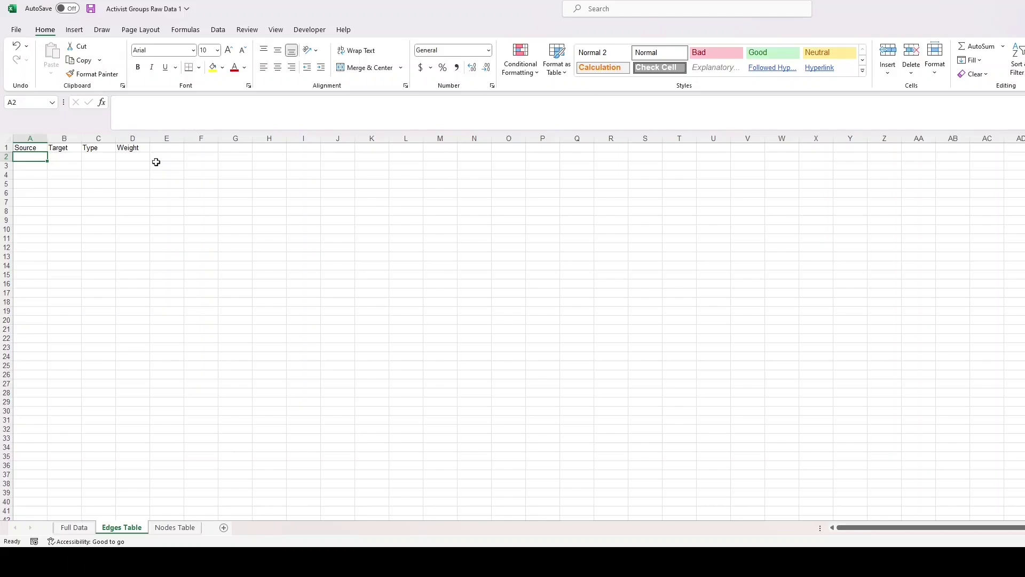
- Examine the Edge Weight row and the group-pair headings on the Full Data sheet
key(ctrl+Page_Up)
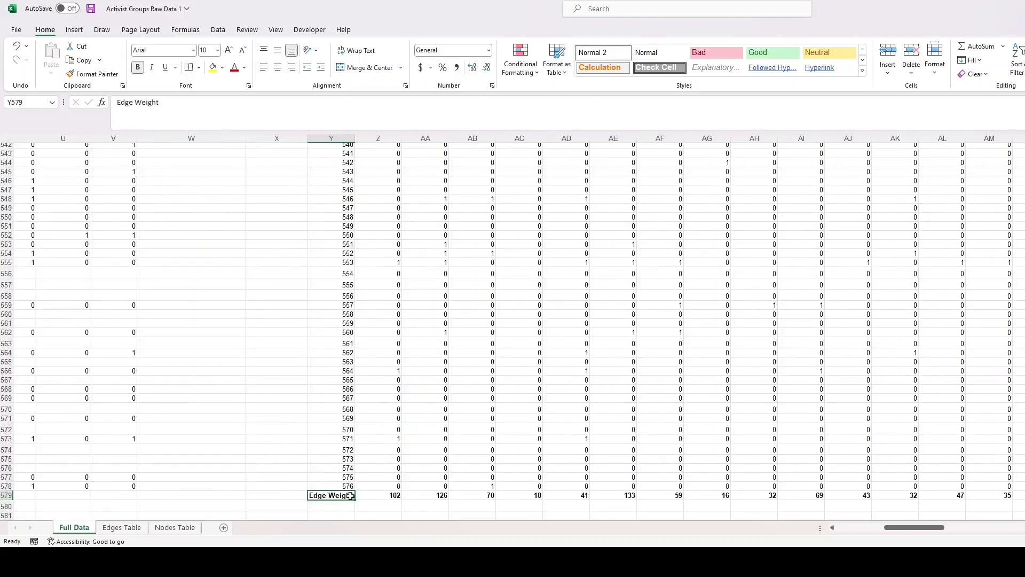
key(ctrl+Page_Down)
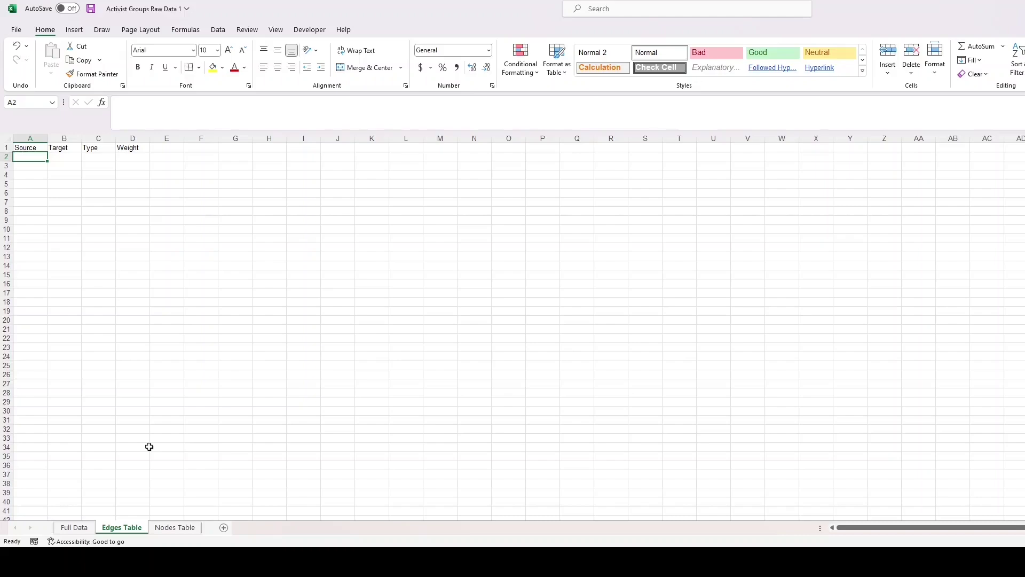
key(ctrl+Page_Up)
scroll(365, 174, up, 20)
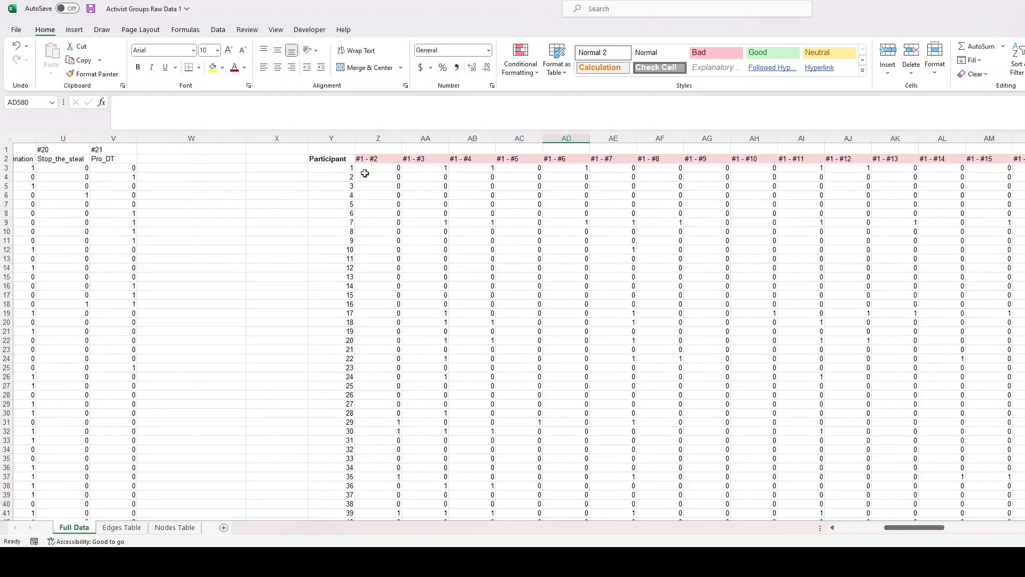
scroll(365, 174, right, 2)
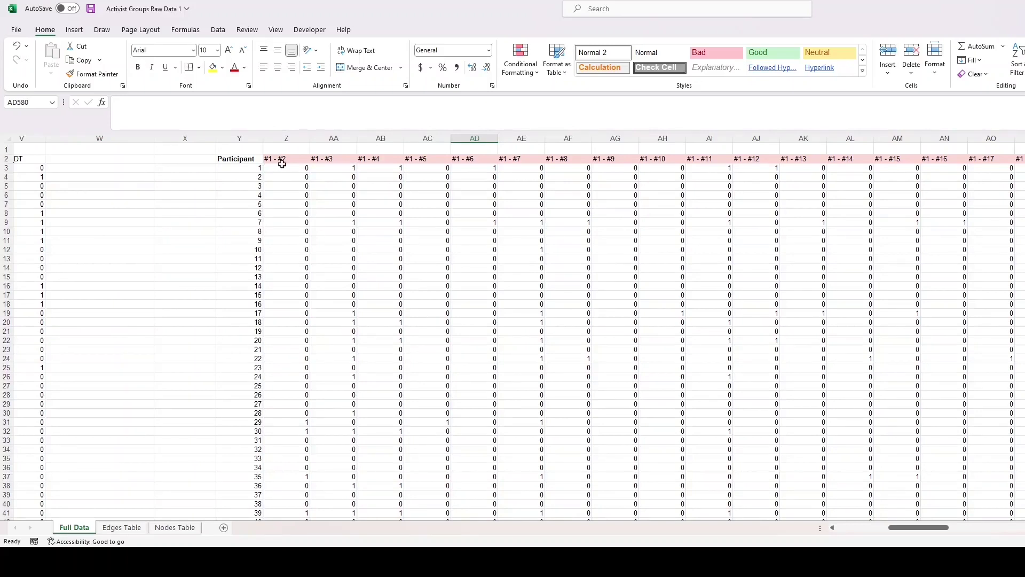
- Enter the source–target pairs 1–2 and 1–3 in the Edges Table, following the pair headings on the Full Data sheet
click(95, 522)
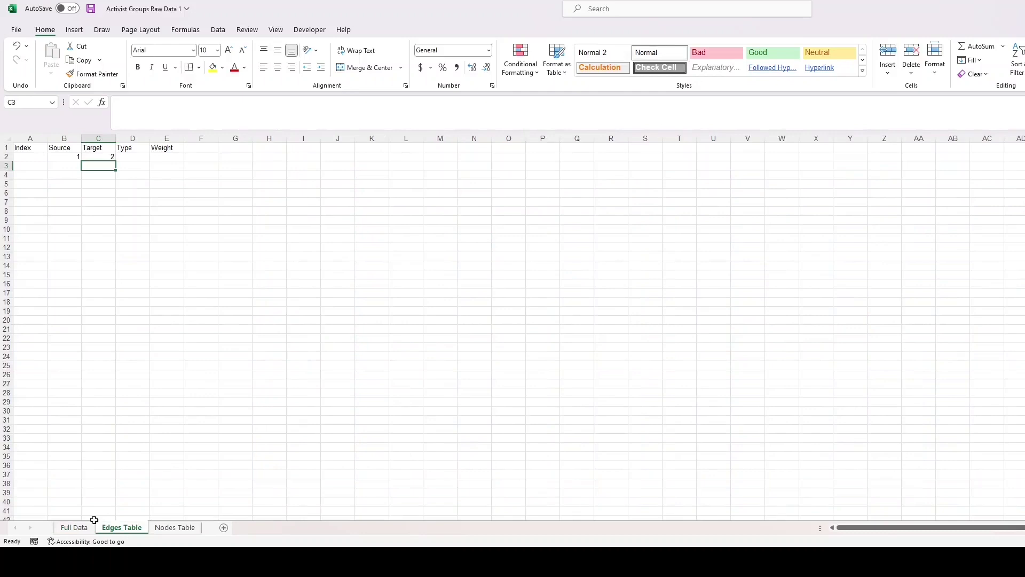
click(93, 521)
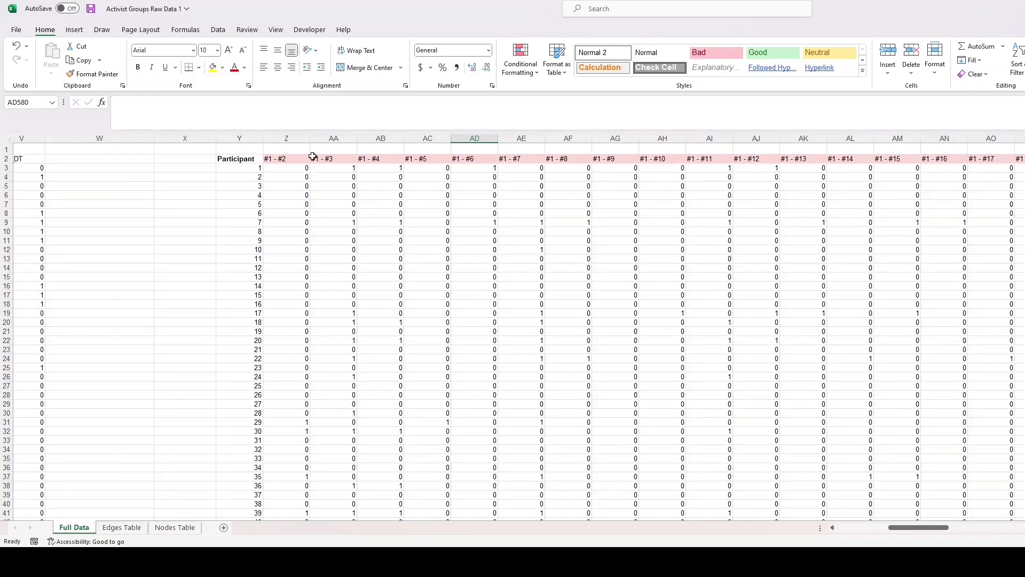
key(ctrl+Page_Down)
key(ctrl+Page_Up)
click(121, 527)
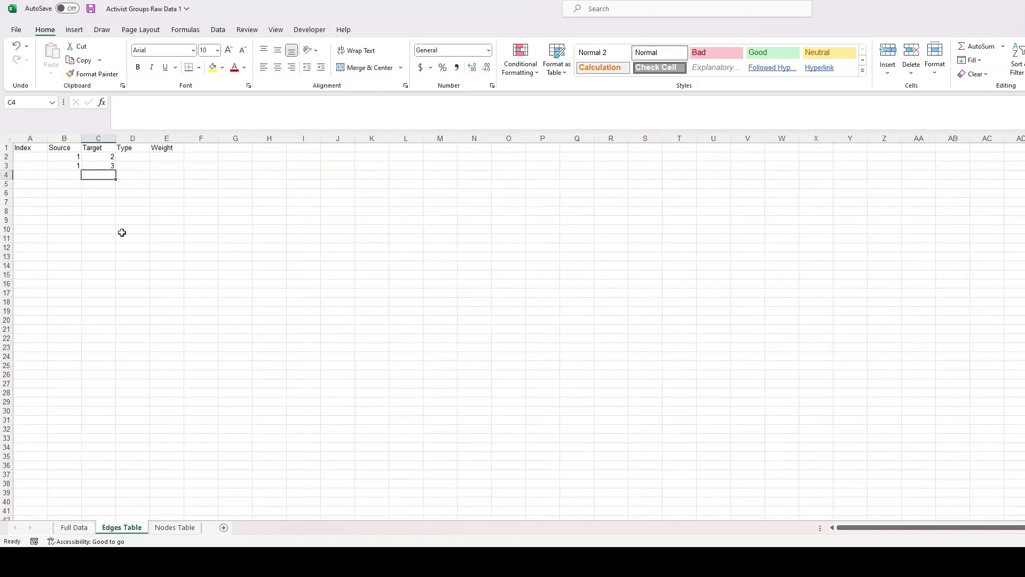
- Enter source 1 in row 4 of the Edges Table and fill the Source value 1 down to row 21
click(69, 175)
text(1)
key(Tab)
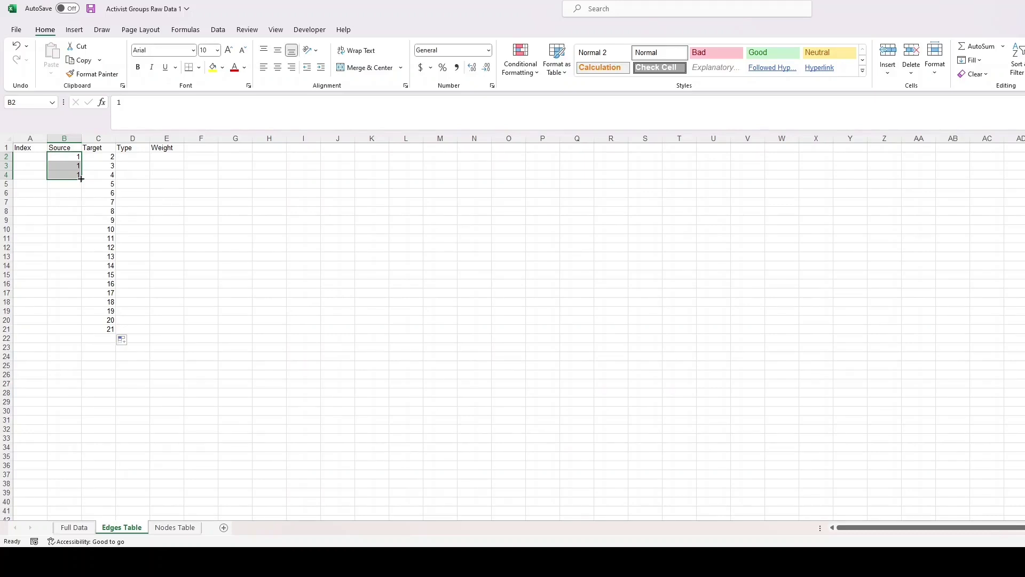
double_click(80, 179)
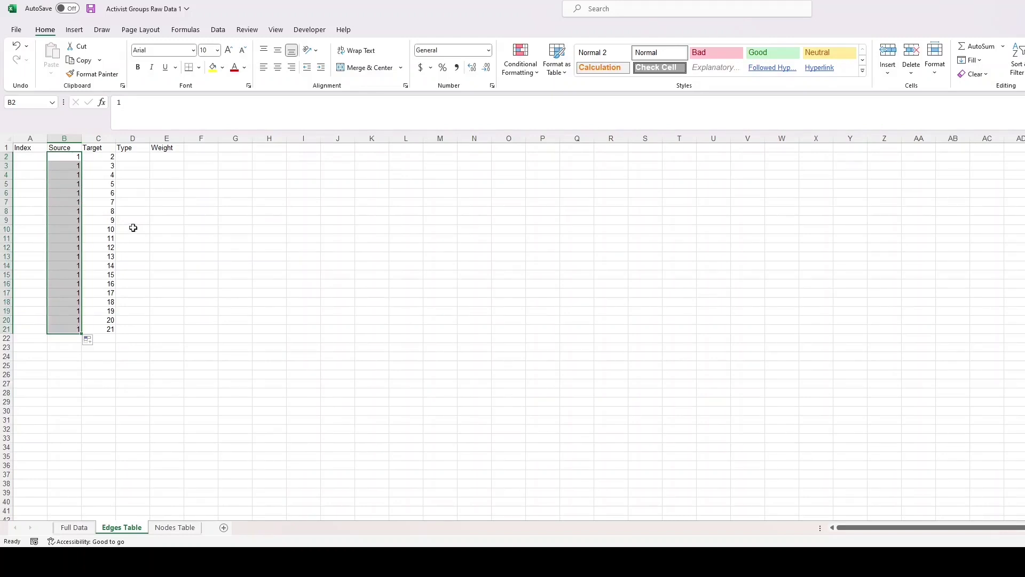
scroll(151, 238, down, 1)
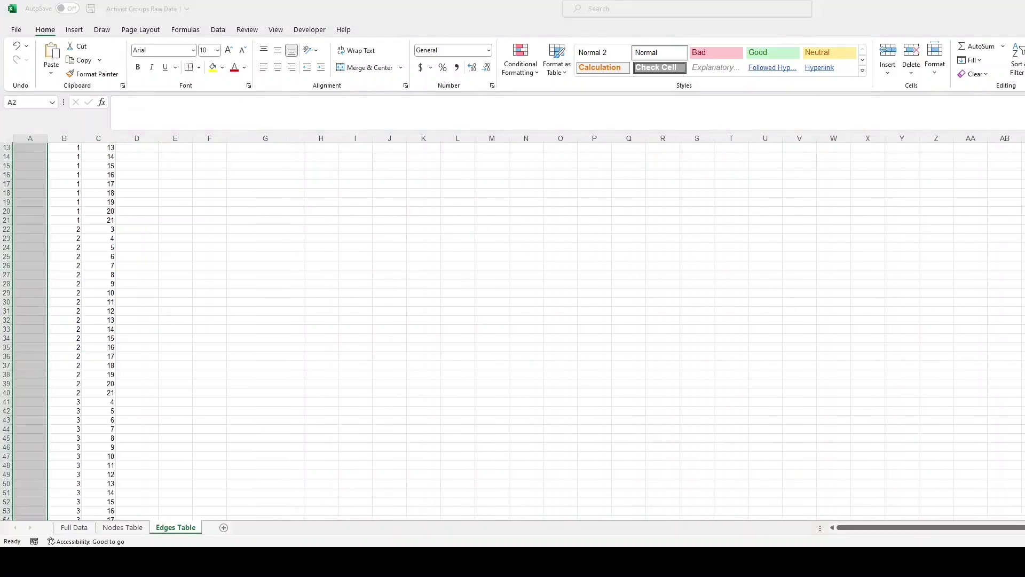
- Look through the Source and Target pairs listed further down the Edges Table
click(149, 258)
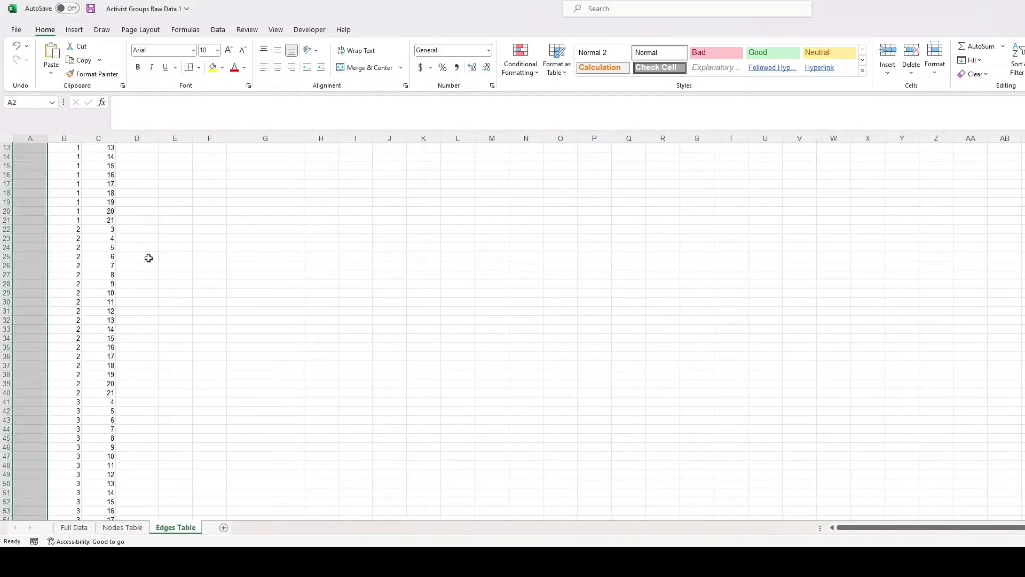
click(201, 273)
scroll(202, 275, down, 20)
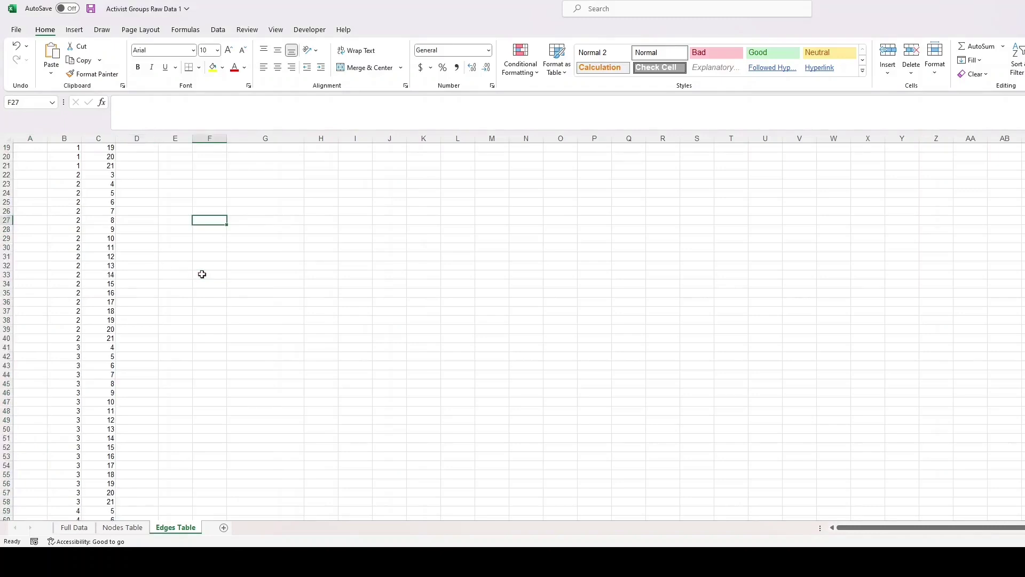
click(68, 366)
click(97, 365)
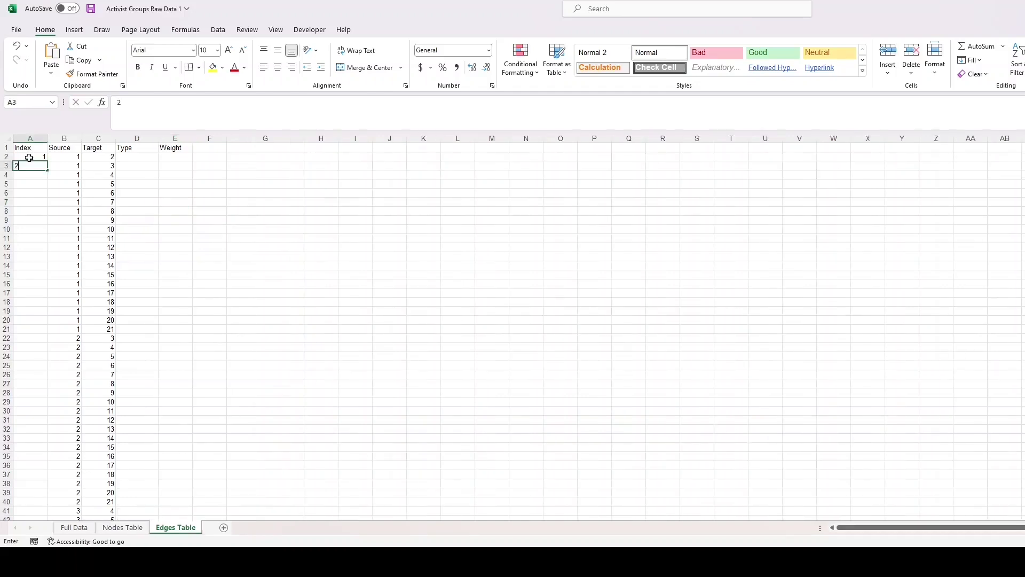
- Number the Index column 1, 2, 3 from A2 and fill the series down alongside all source–target pairs
text(2)
key(Return)
text(3)
key(Return)
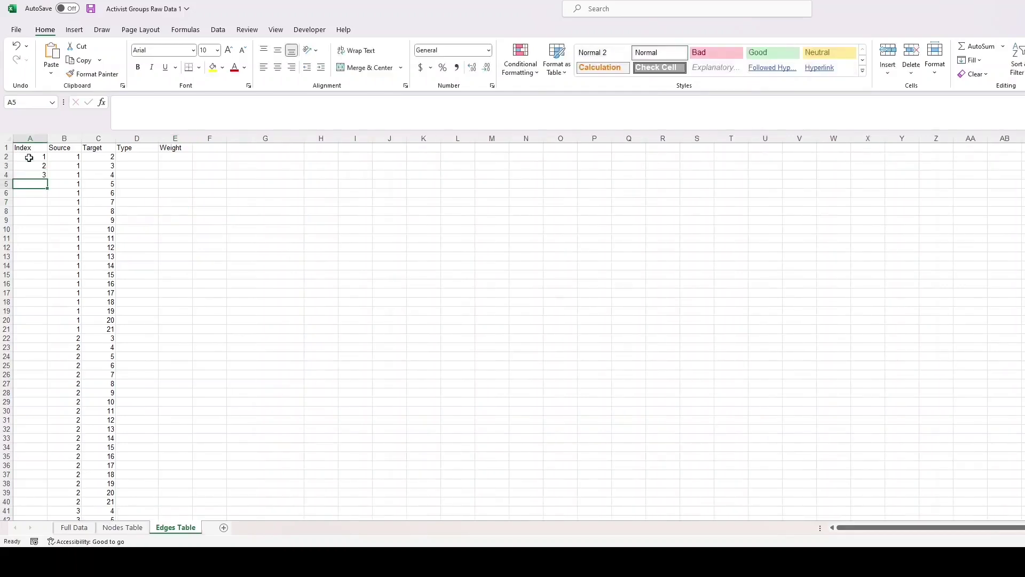
click(29, 158)
drag(29, 157, 45, 175)
double_click(47, 181)
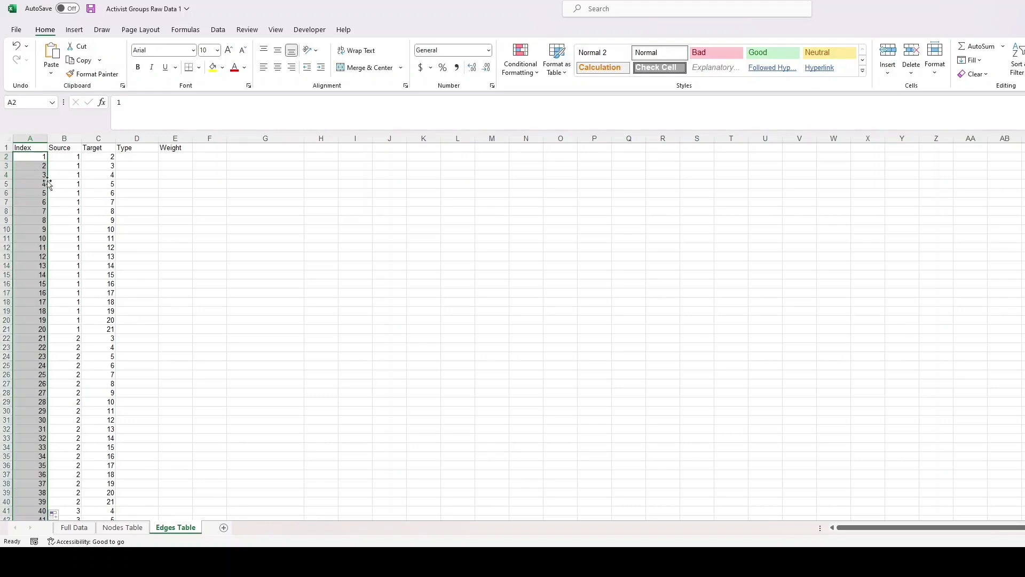
- Check the filled Index numbering against the source–target pairs down the Edges Table
scroll(68, 266, down, 8)
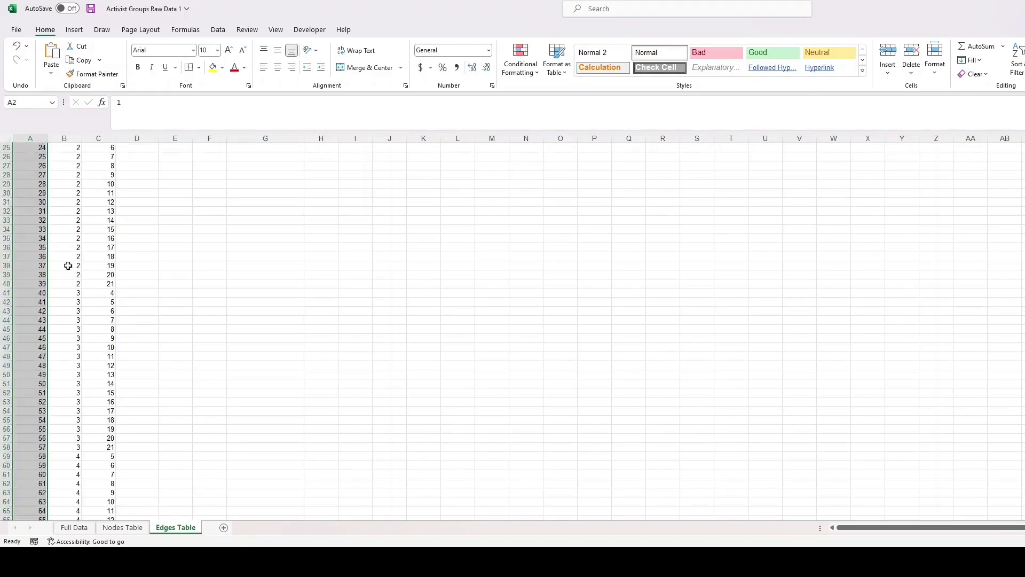
scroll(67, 266, down, 12)
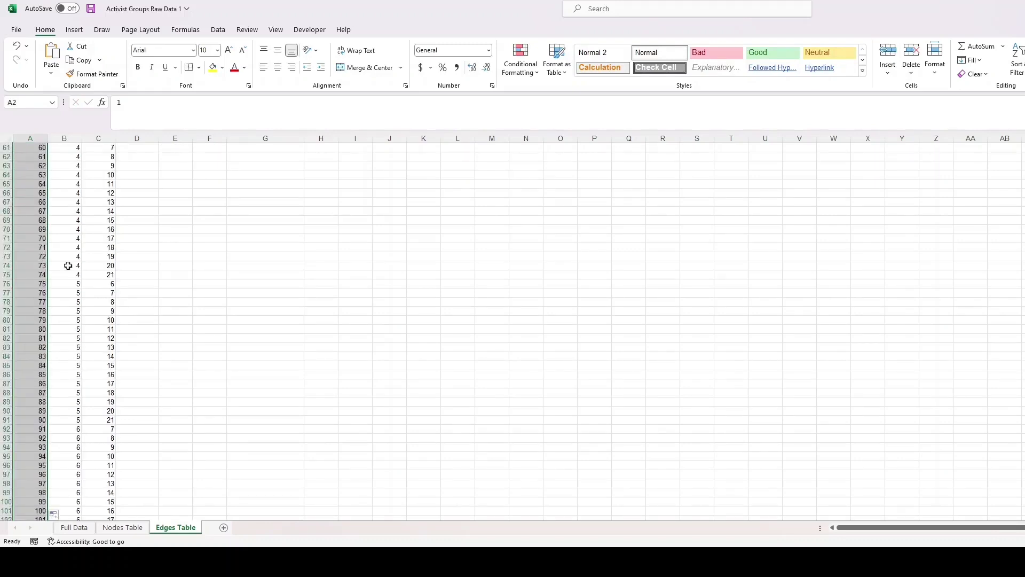
scroll(67, 265, down, 13)
scroll(67, 266, down, 18)
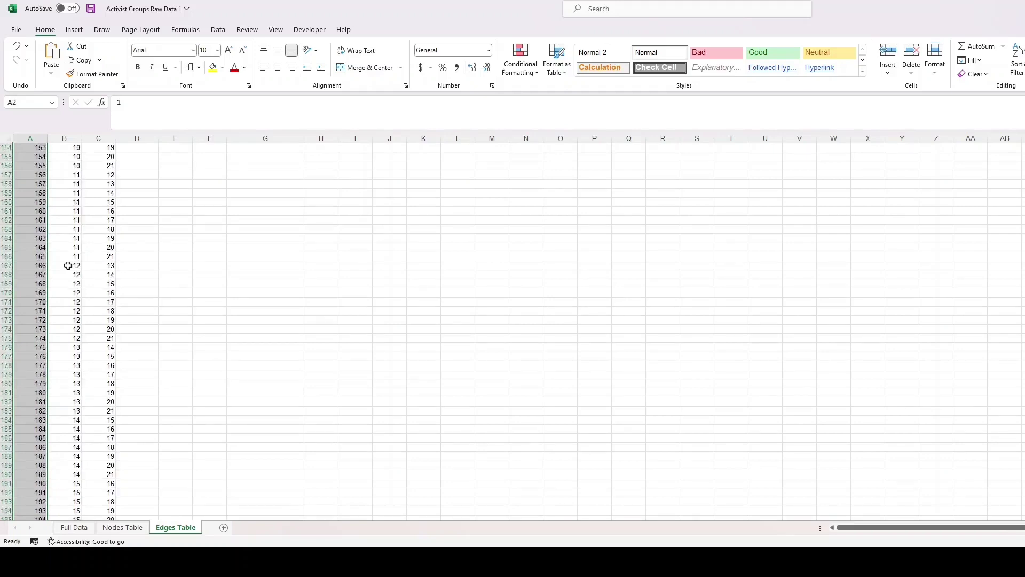
scroll(68, 265, down, 8)
click(424, 307)
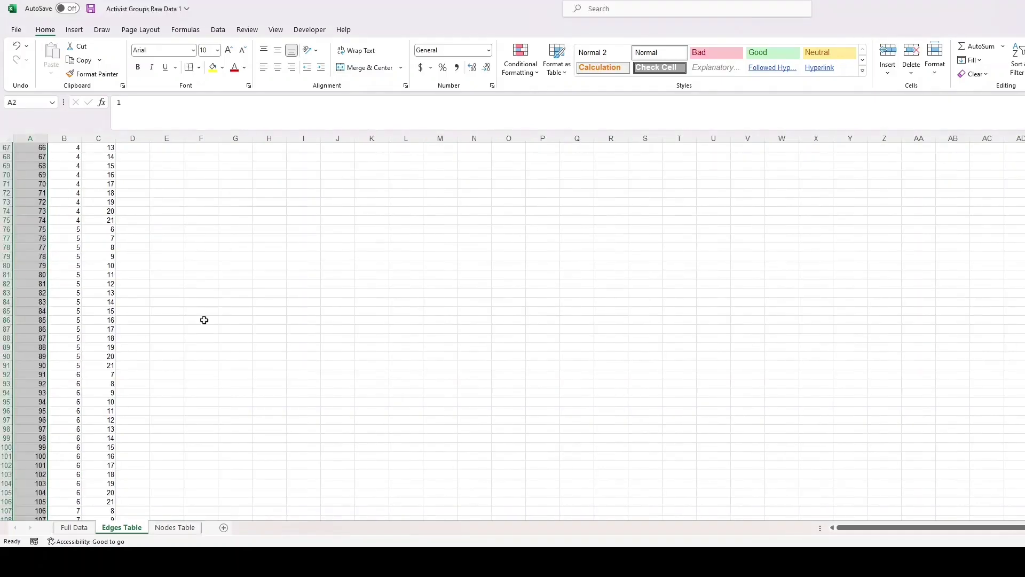
- Compare the horizontal Edge Weight row on Full Data, from Z579 to AH579, with the Weight column of the Edges Table
key(ctrl+Page_Up)
drag(298, 337, 680, 336)
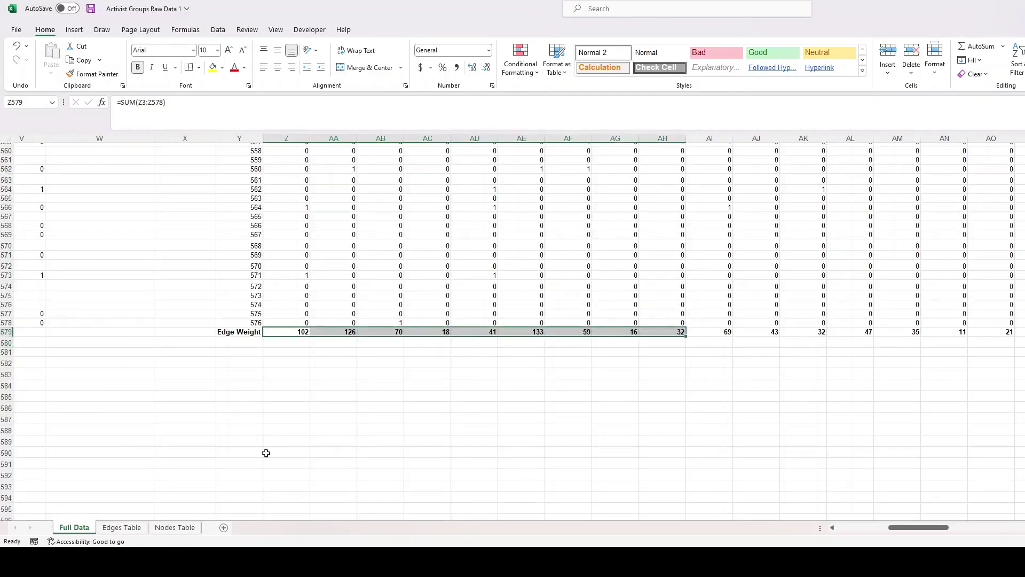
key(ctrl+Page_Down)
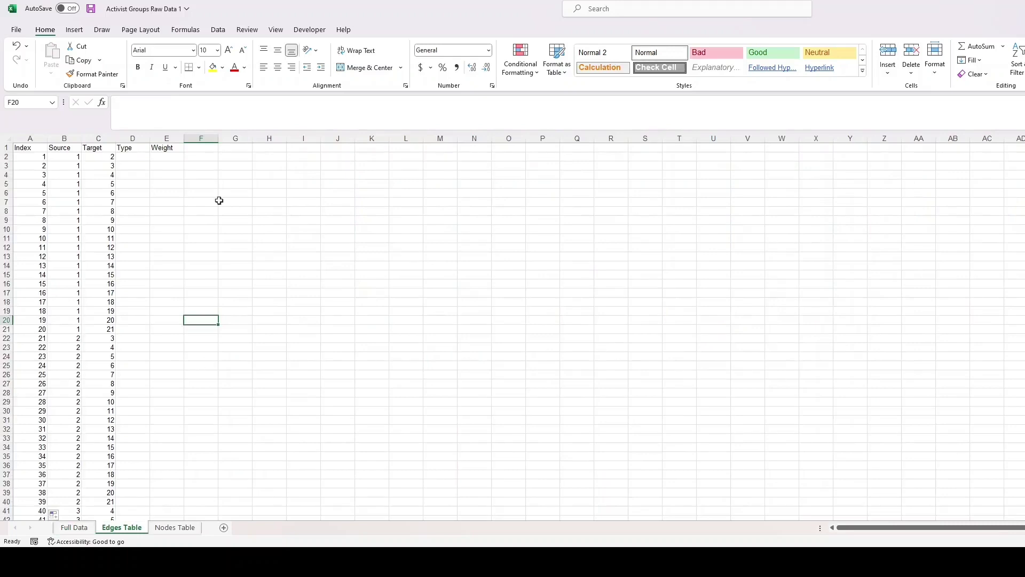
key(ctrl+Page_Up)
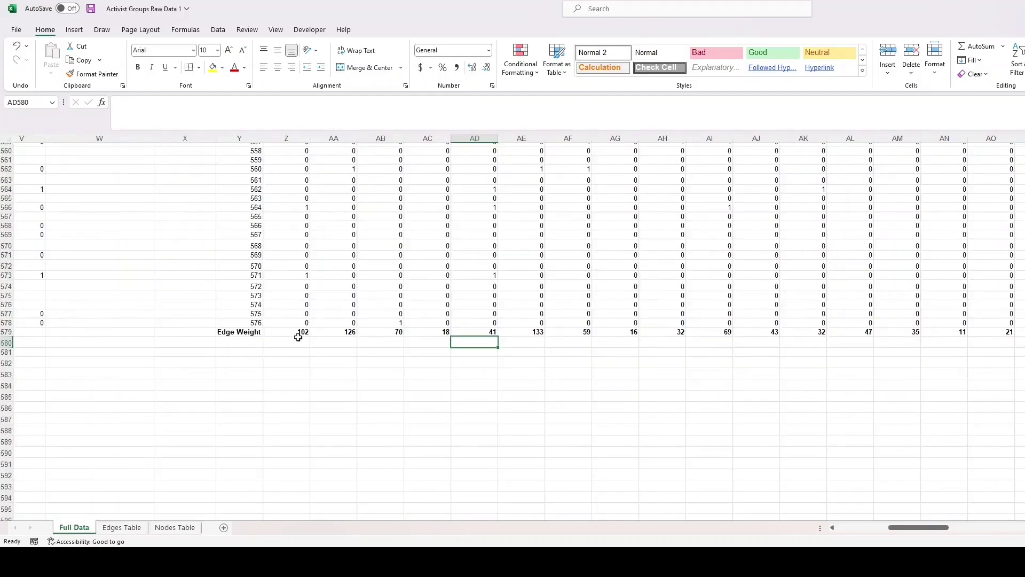
drag(298, 337, 682, 334)
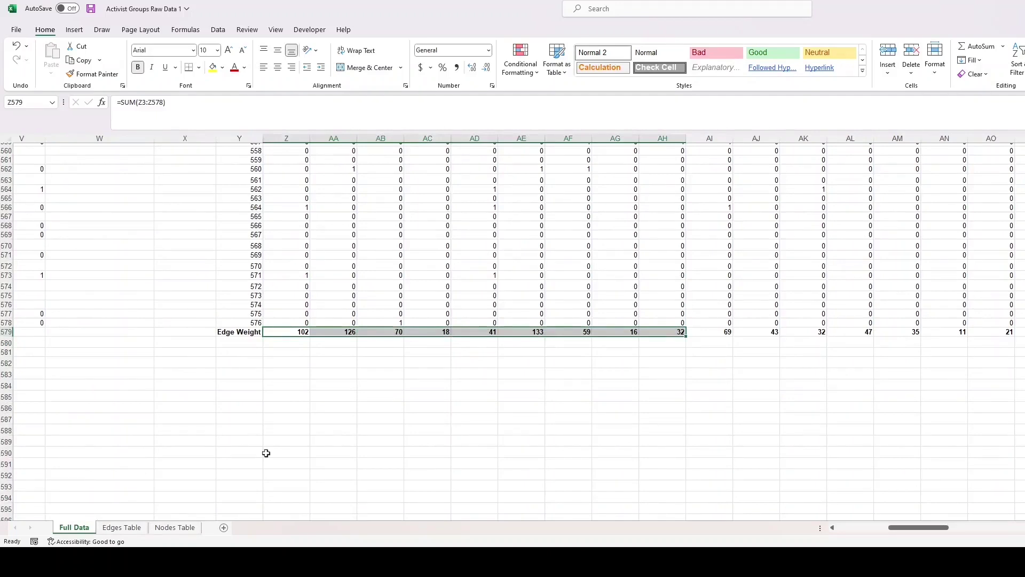
key(ctrl+Page_Down)
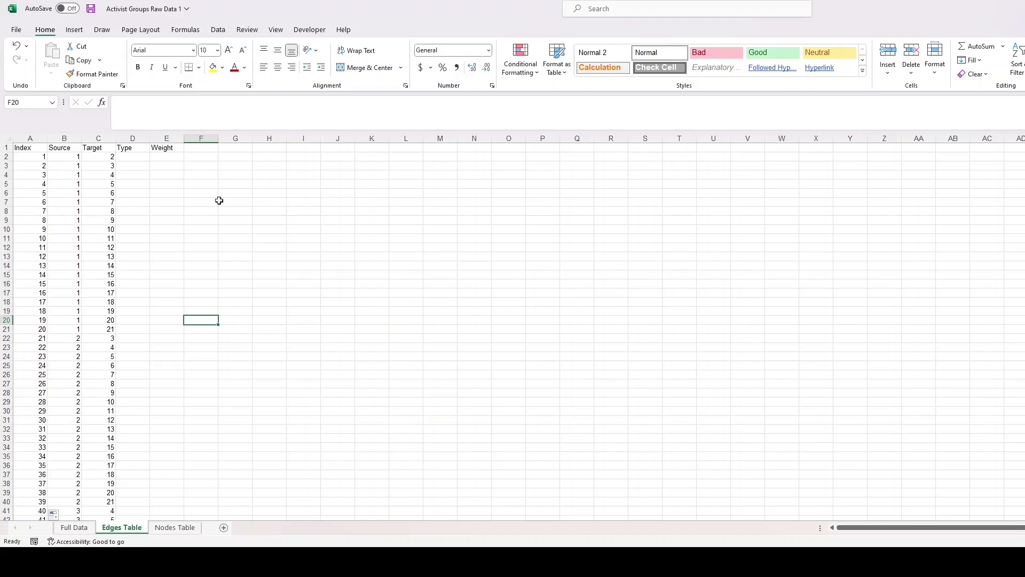
key(ctrl+Page_Up)
drag(298, 336, 678, 334)
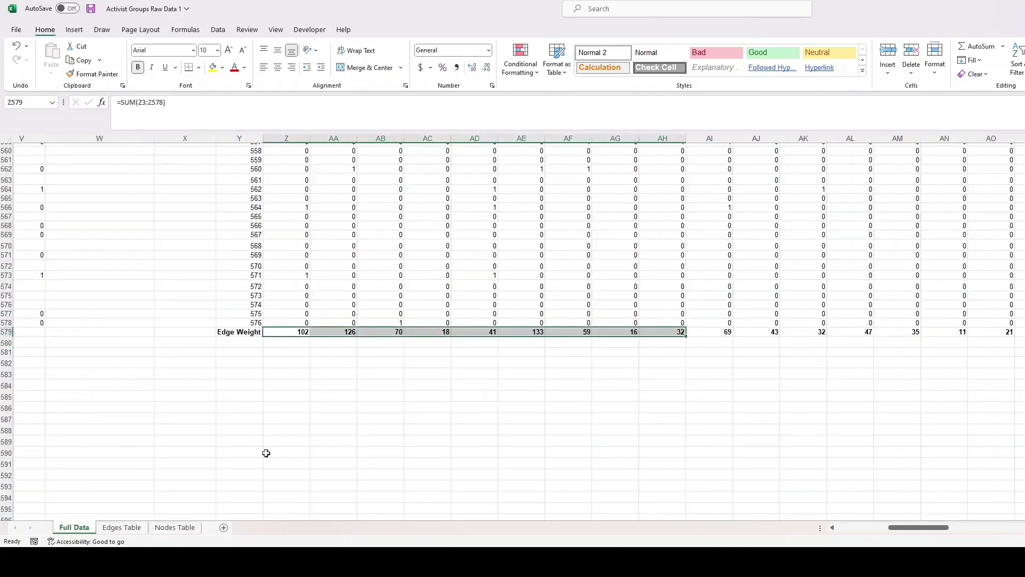
key(ctrl+Page_Down)
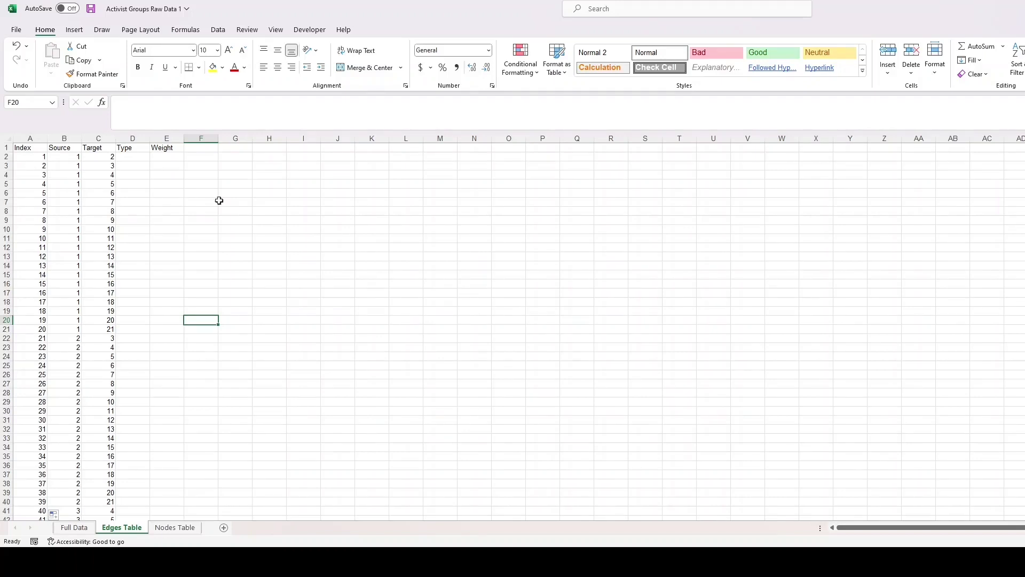
key(ctrl+Page_Up)
drag(297, 338, 681, 338)
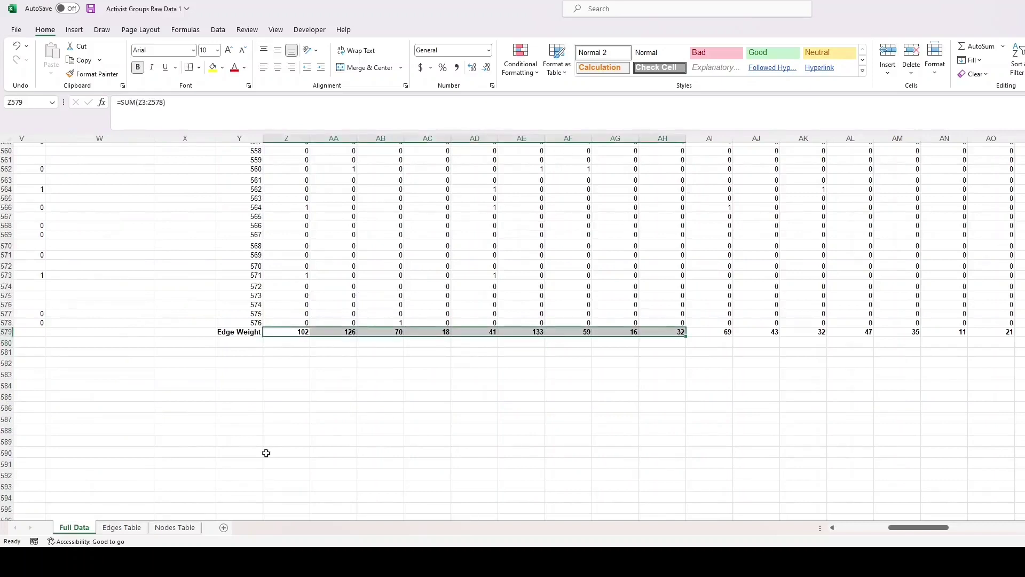
key(ctrl+Page_Down)
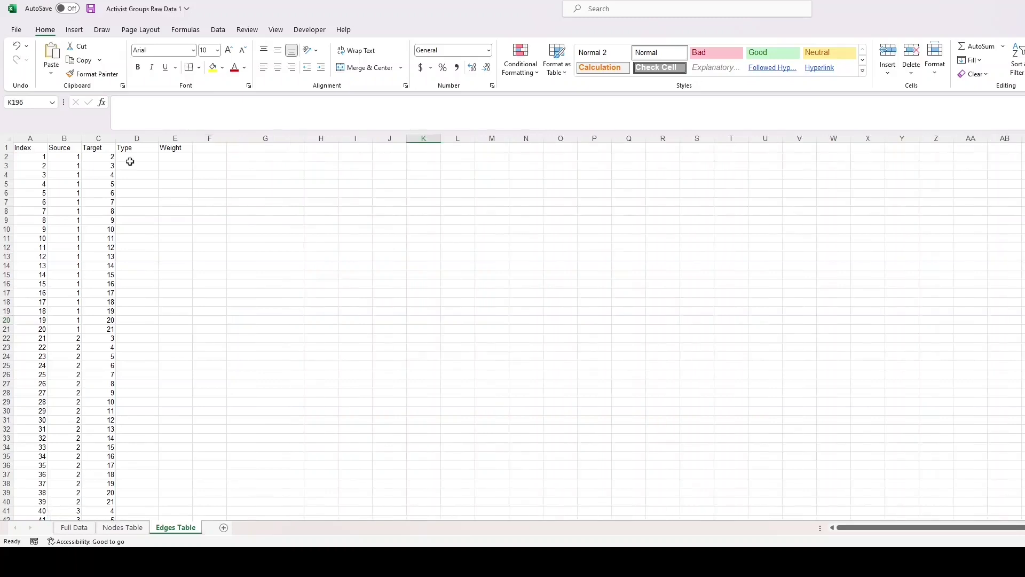
- Enter =INDEX('Full Data'!Z579:IA579,1,1) in E2 of the Edges Table to retrieve the first edge weight
click(174, 162)
text(=index()
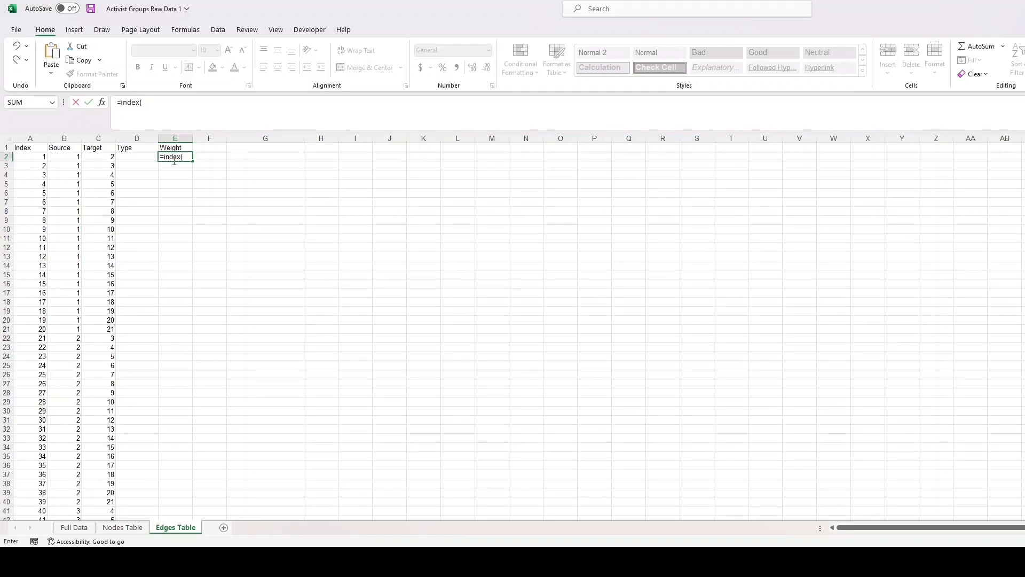
click(74, 527)
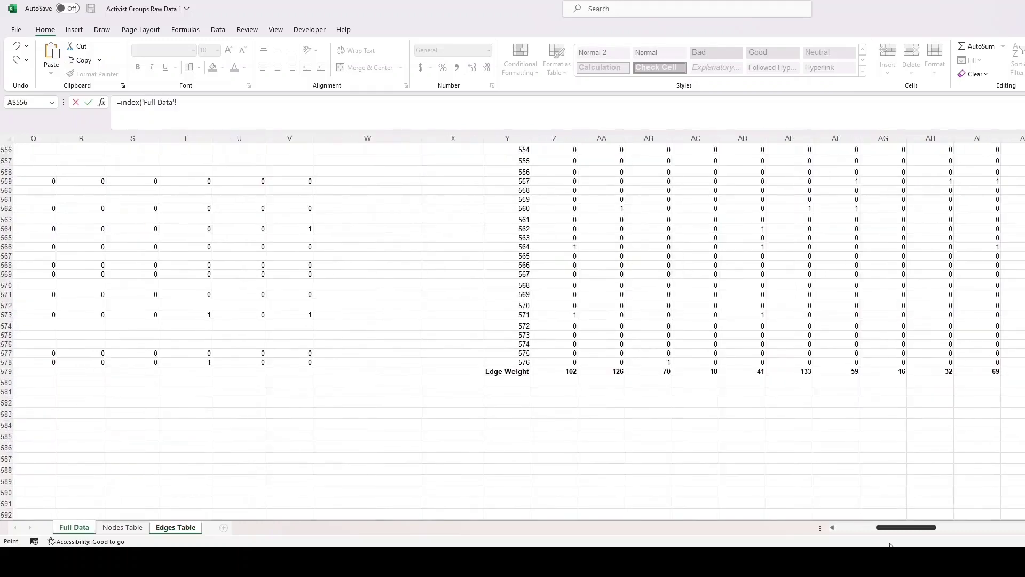
drag(555, 371, 1024, 372)
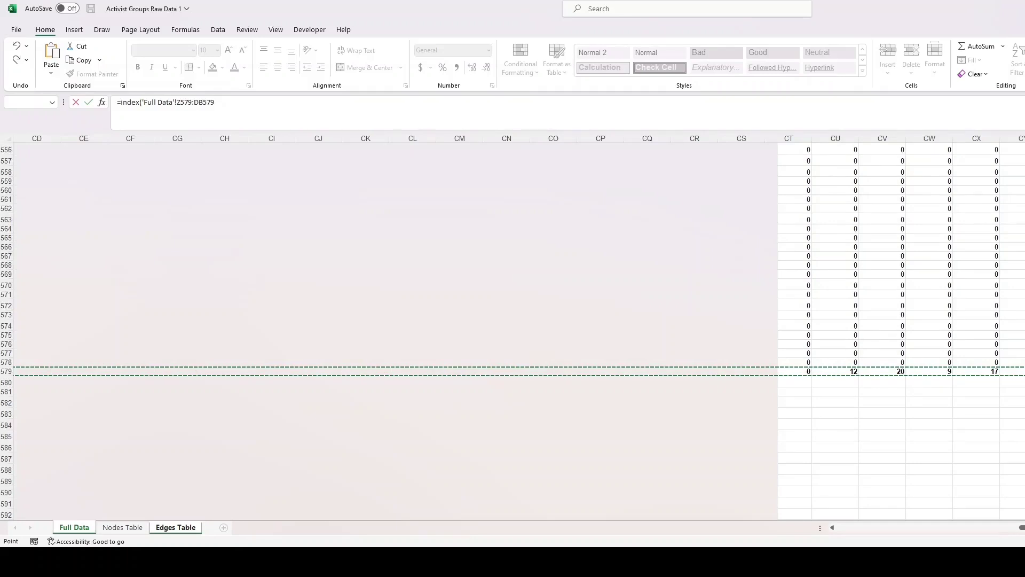
drag(1024, 371, 1024, 372)
text(,)
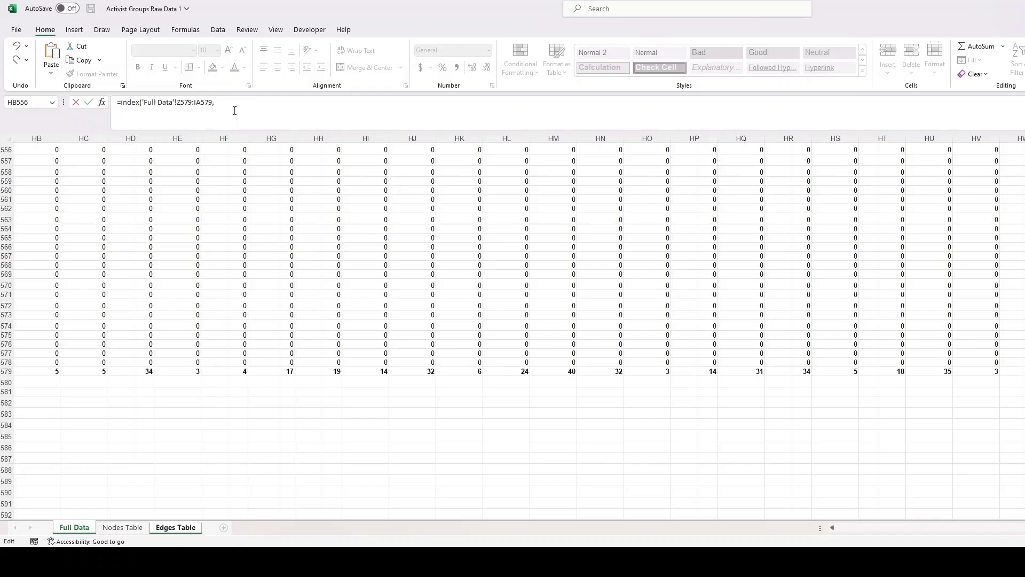
text(1,)
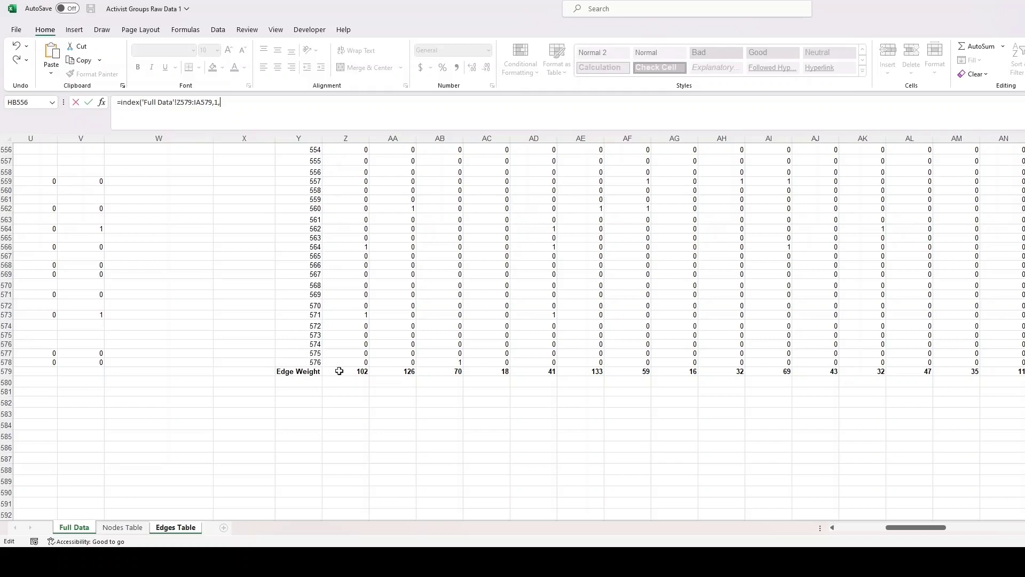
key(Return)
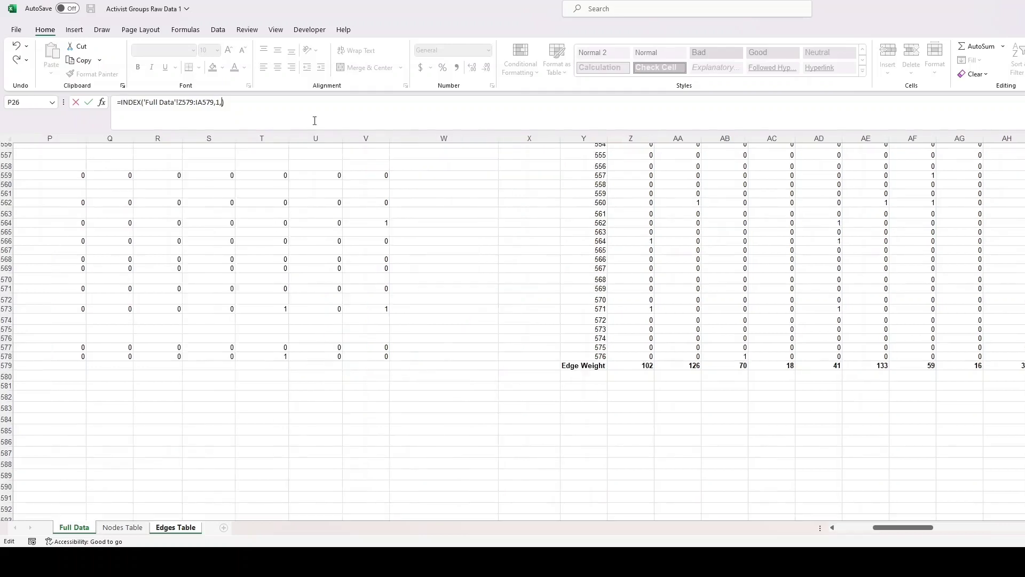
text(1)
key(Return)
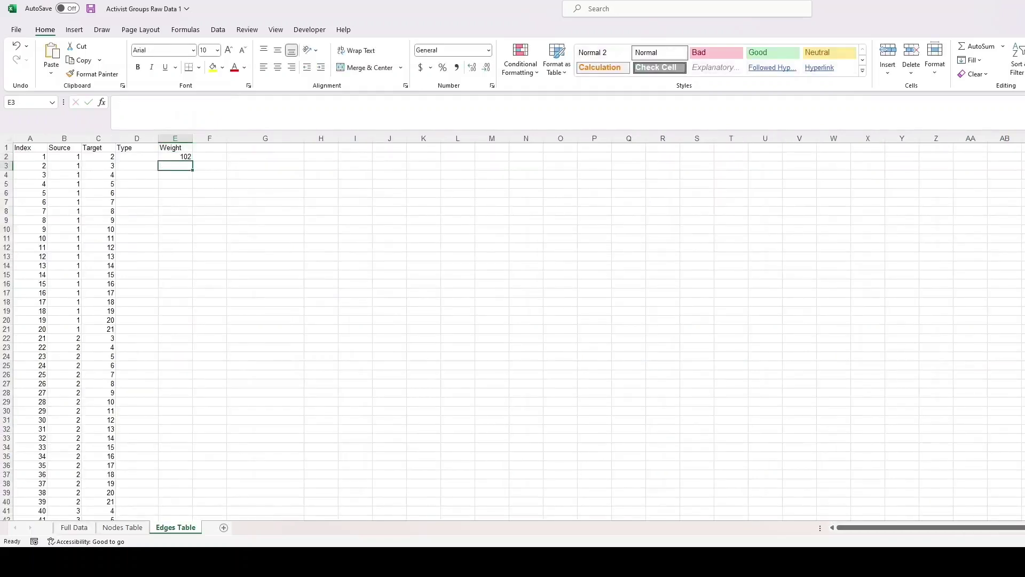
- Compare the weight retrieved in E2 with the first Edge Weight total and its pair column on Full Data
key(alt+Tab)
key(alt+Tab)
click(74, 528)
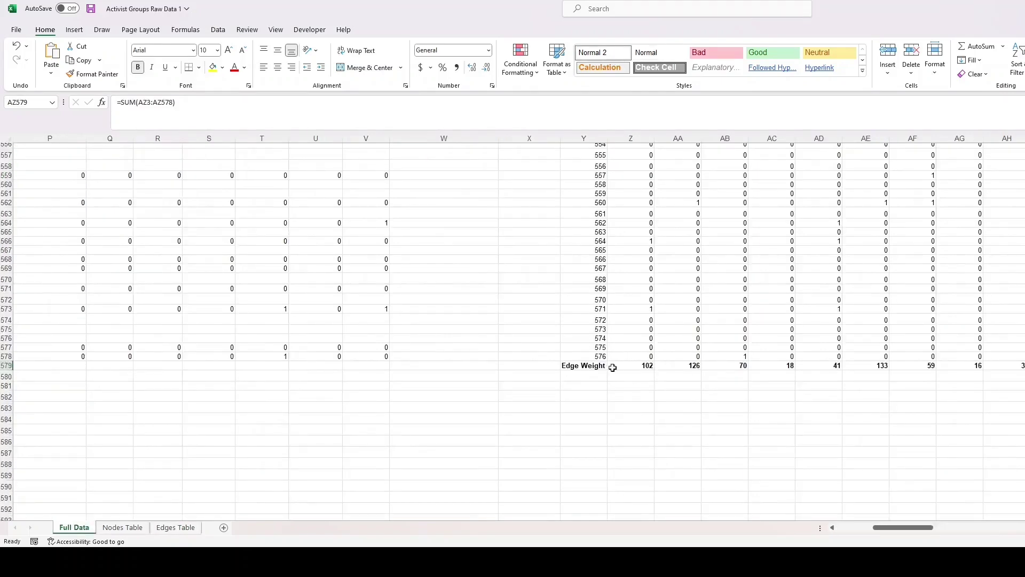
scroll(648, 357, up, 20)
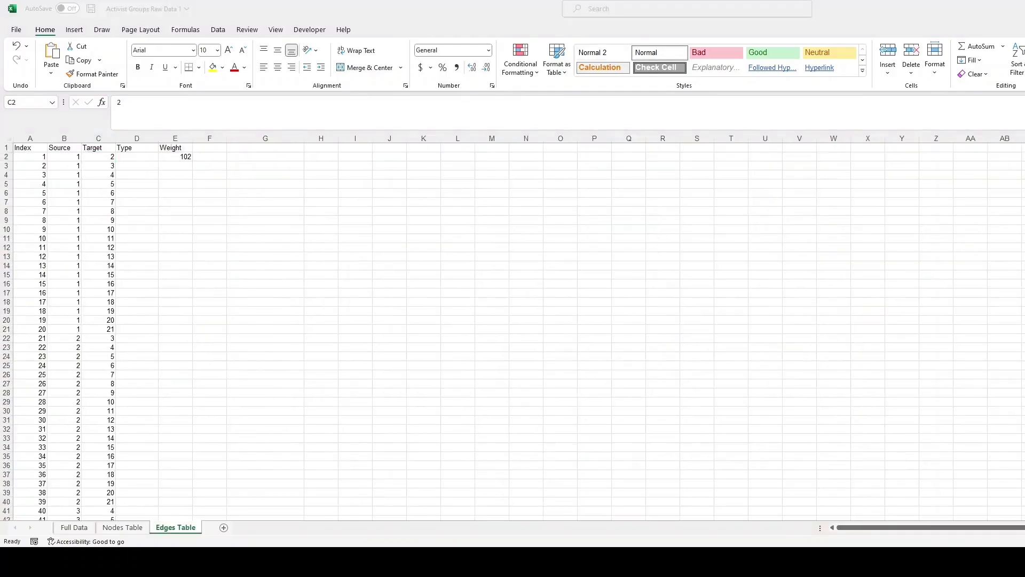
- Replace the fixed column number in E2's INDEX formula with a reference to index cell A2
click(170, 156)
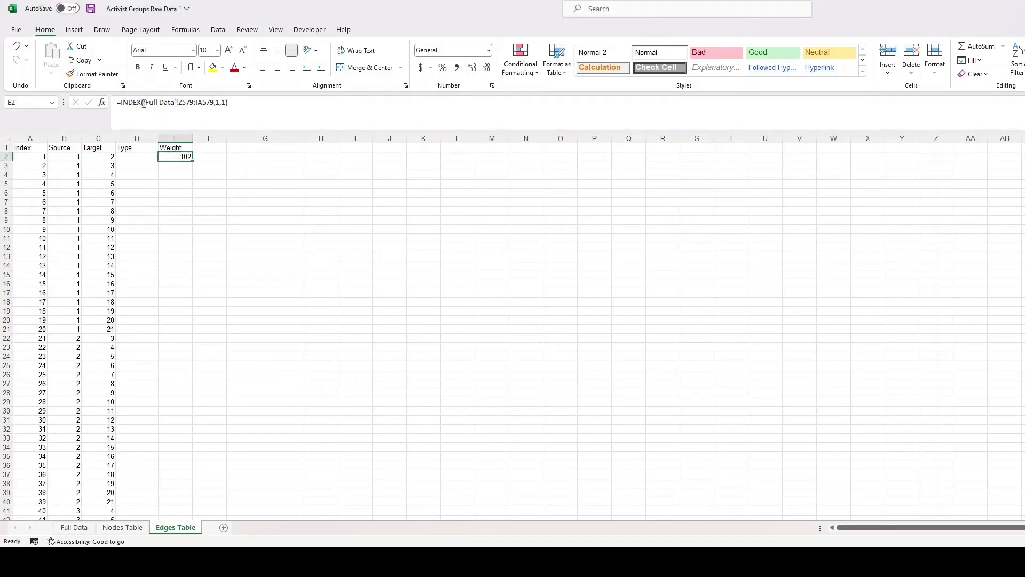
click(30, 138)
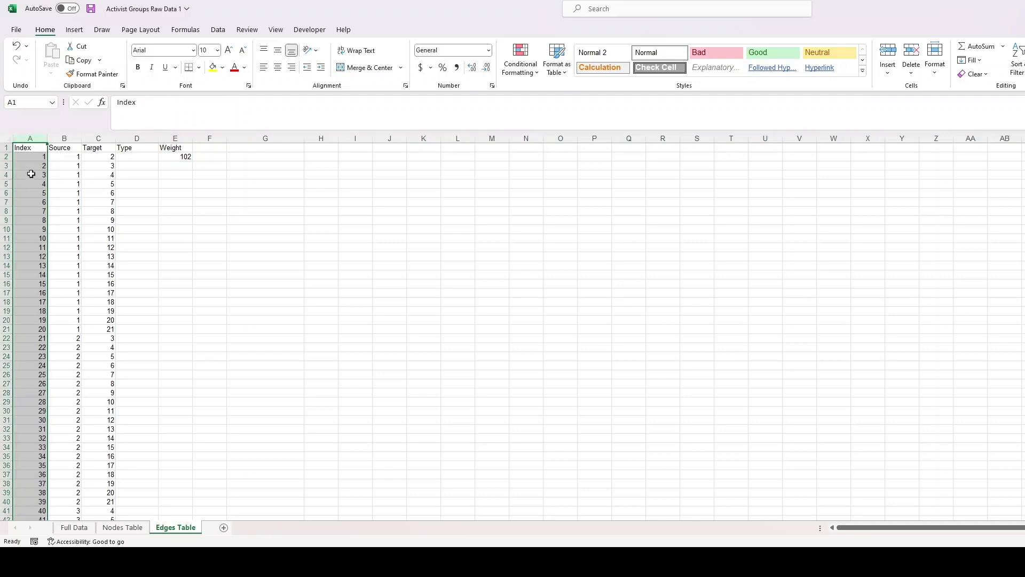
click(172, 156)
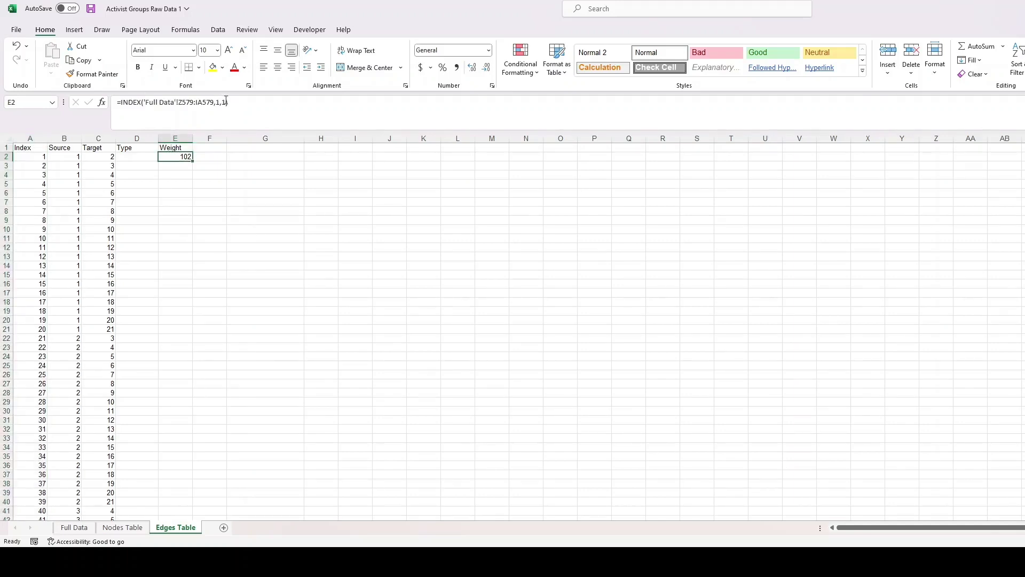
click(309, 110)
key(Left)
key(BackSpace)
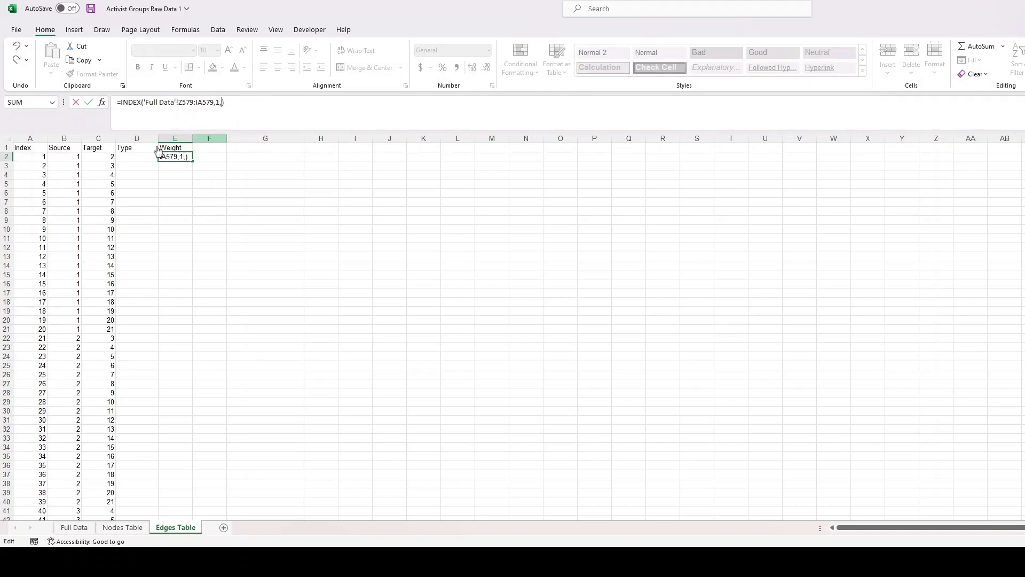
click(34, 158)
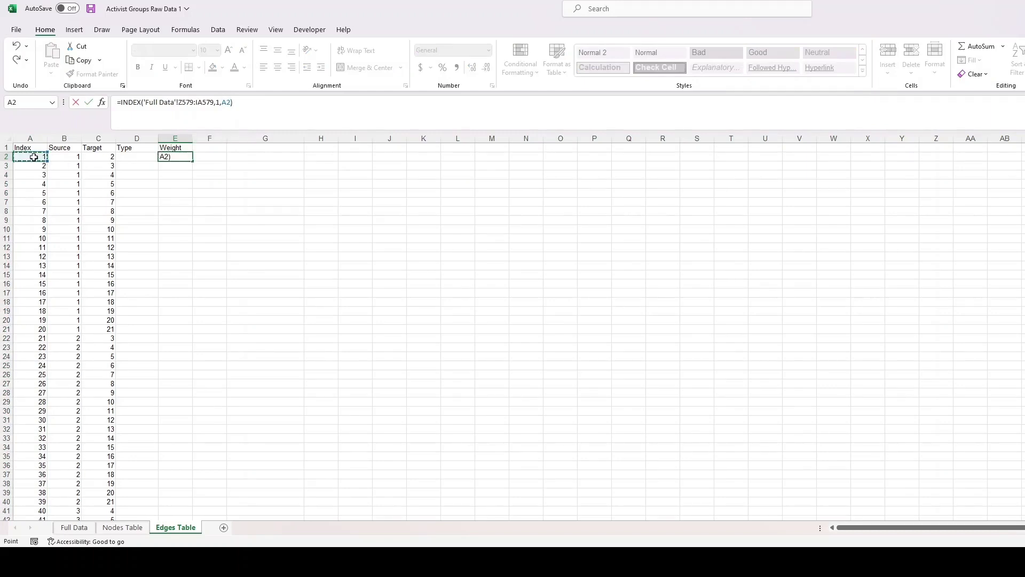
key(ctrl+Return)
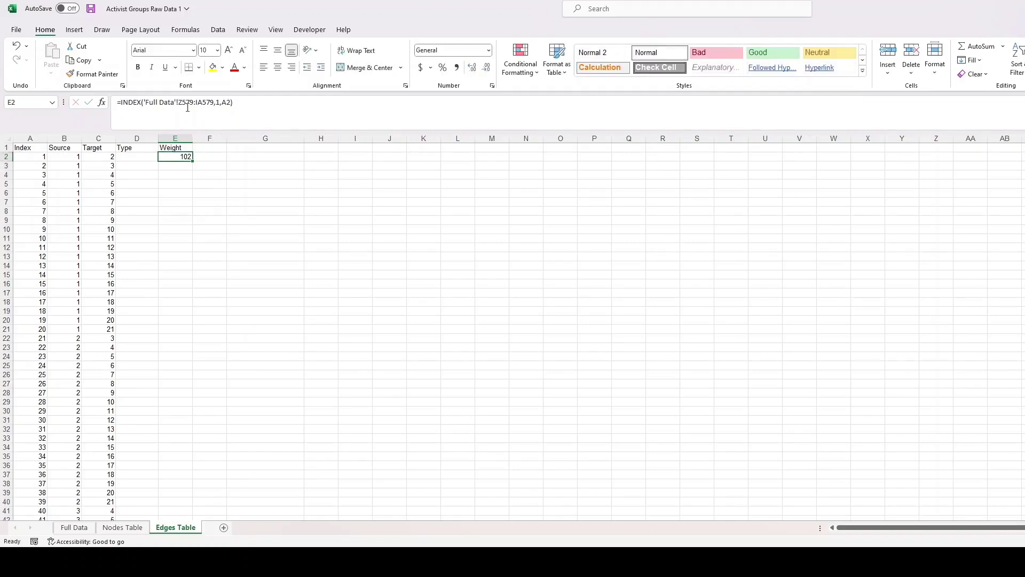
- Make the lookup range in E2's INDEX formula absolute as 'Full Data'!$Z$579:$IA$579
click(188, 107)
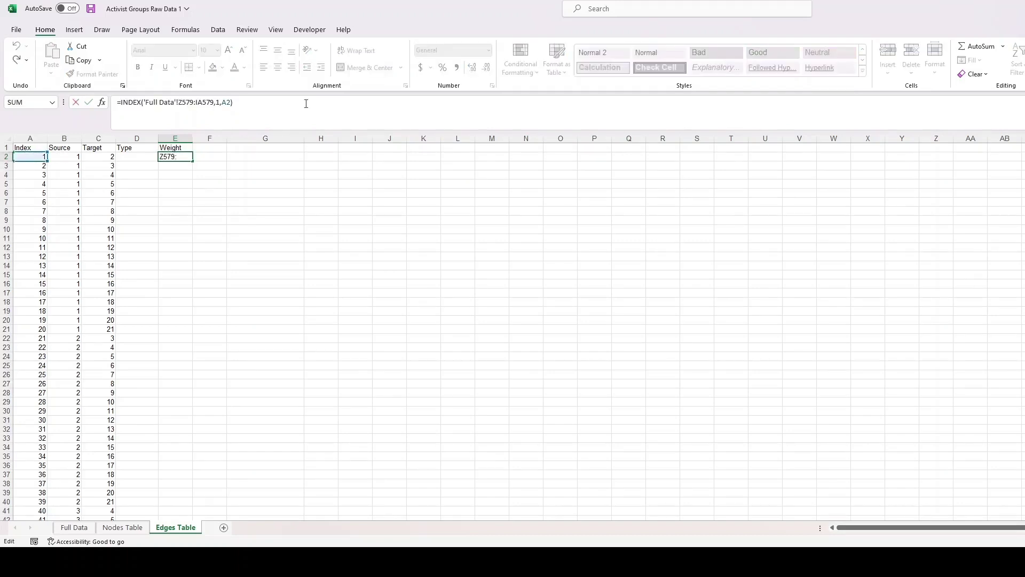
text($Z$)
key(Right)
key(Right)
key(Right)
key(Right)
text($)
key(Right)
key(Right)
text($)
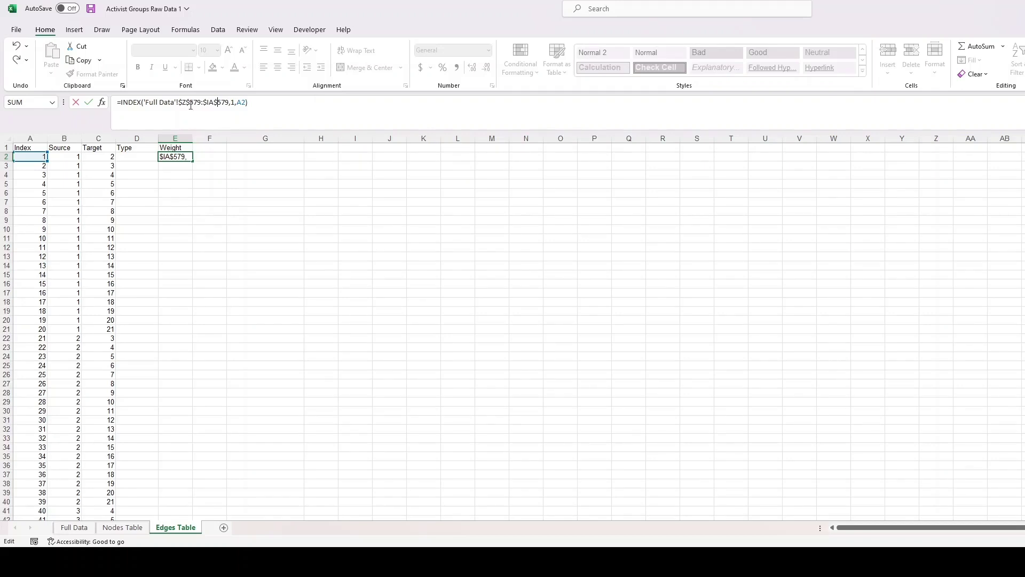
key(Return)
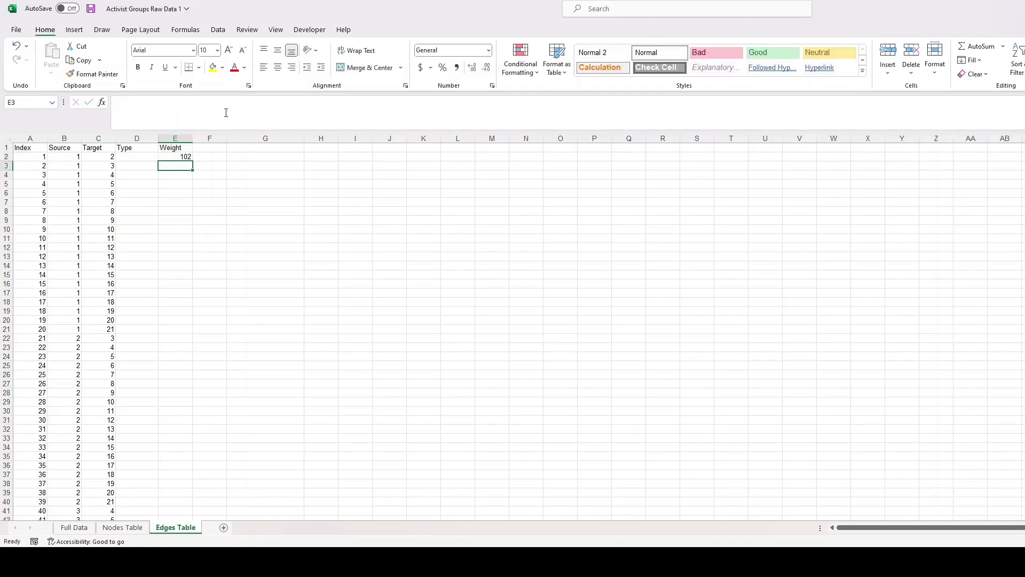
- Fill the INDEX formula from E2 down the Weight column for all source–target pairs
key(Up)
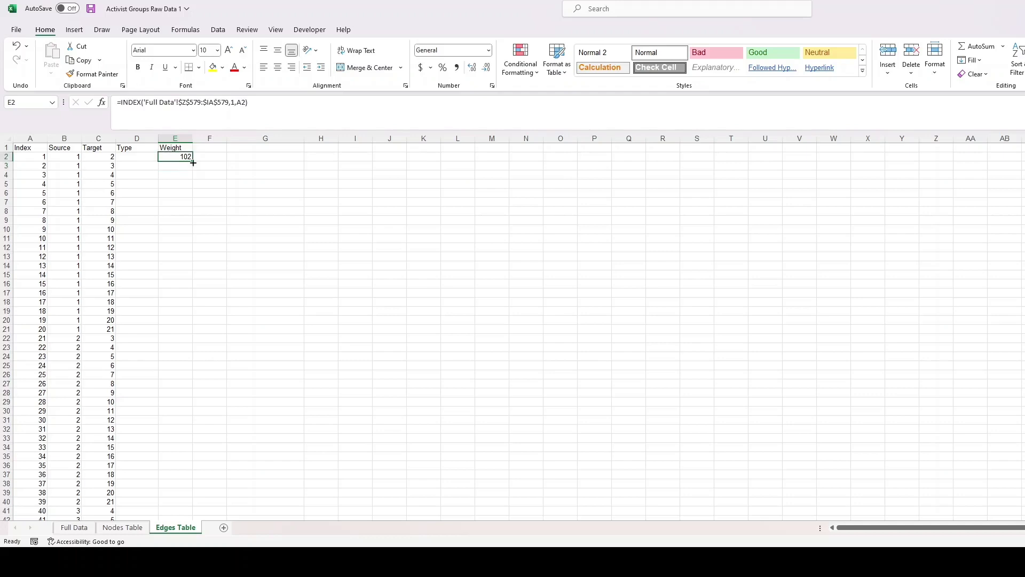
double_click(193, 162)
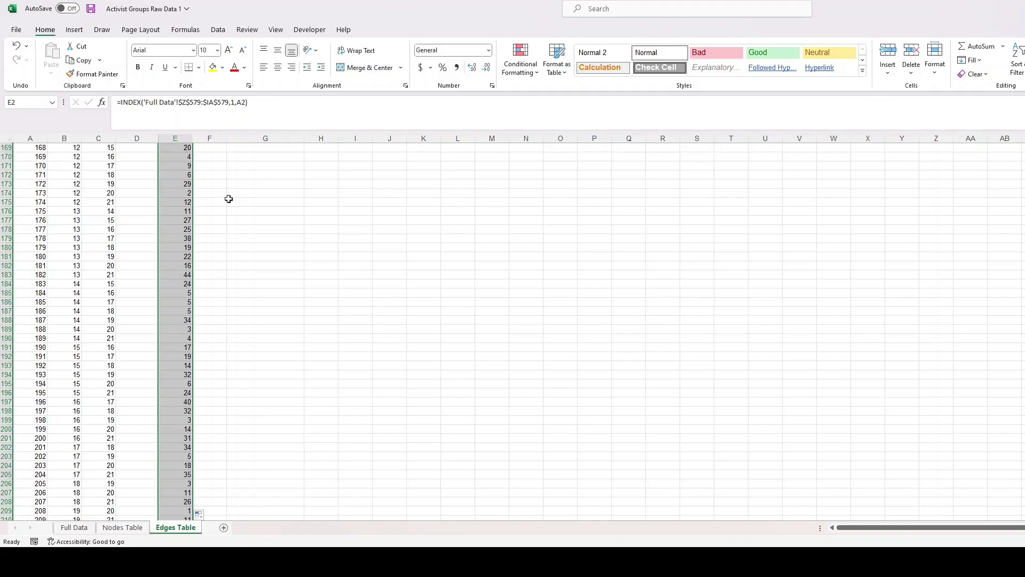
scroll(255, 348, up, 20)
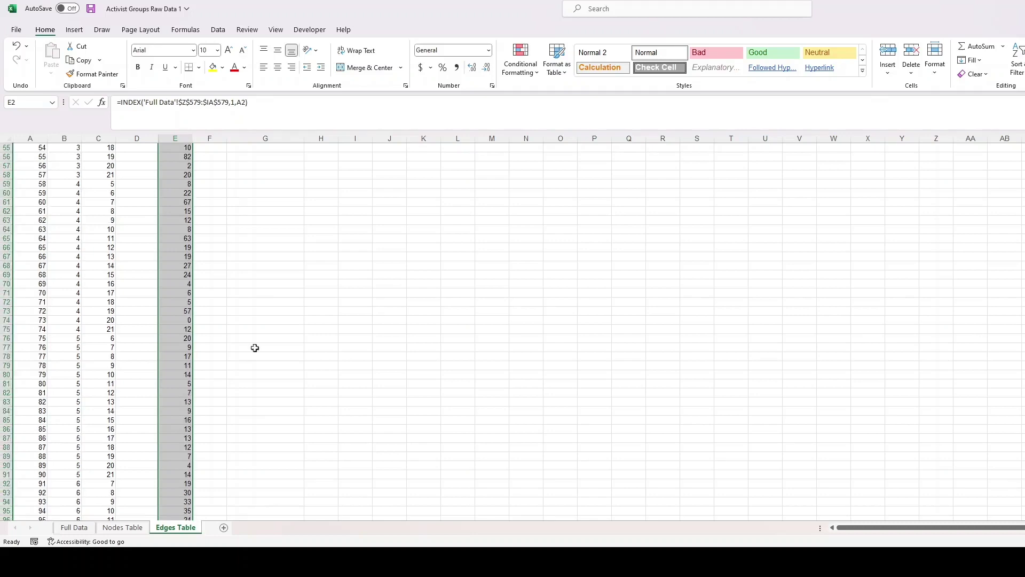
scroll(254, 348, up, 16)
- Compare the weight of the source 2, target 9 edge in row 28 with the #2 - #9 column on Full Data
click(32, 338)
click(71, 338)
click(97, 338)
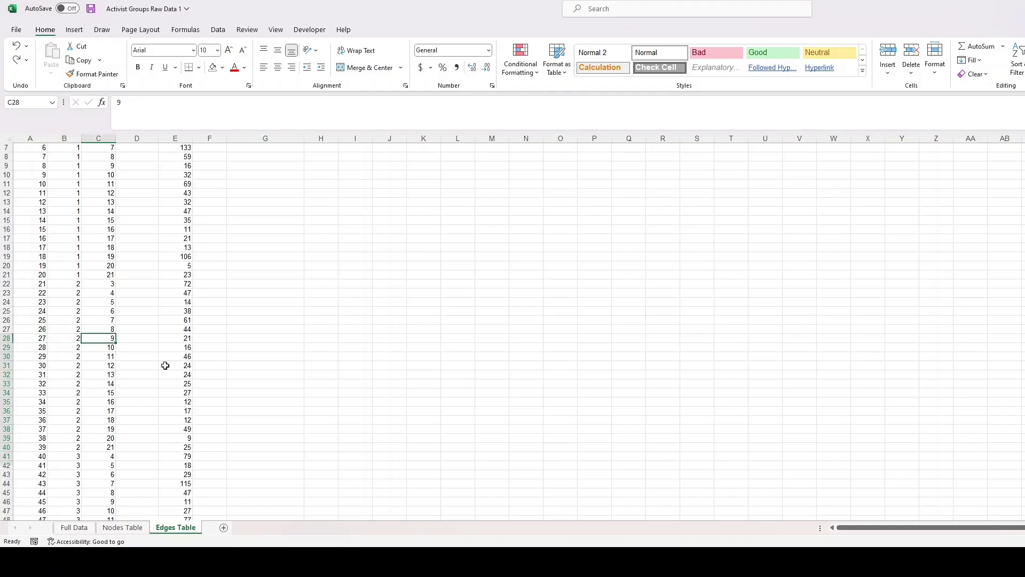
click(75, 527)
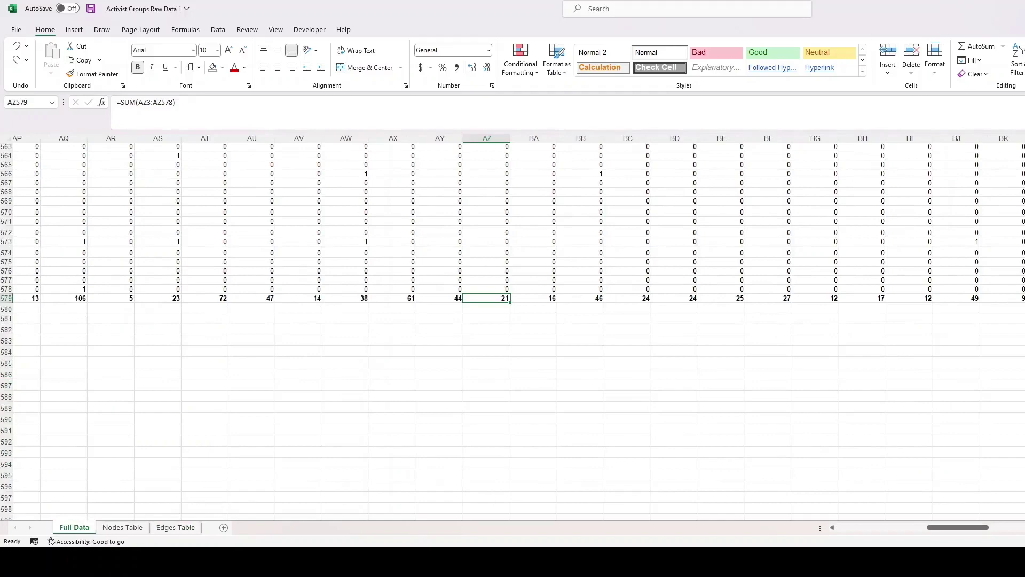
scroll(750, 164, up, 20)
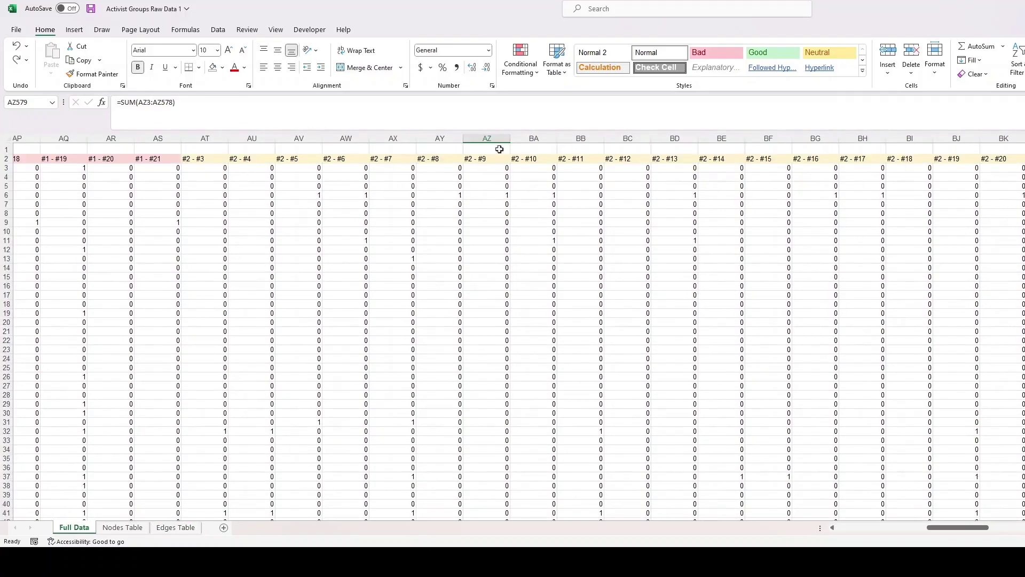
- Highlight the #2 - #9 column AZ on Full Data in yellow and its Edge Weight cell AZ579 in green
click(486, 139)
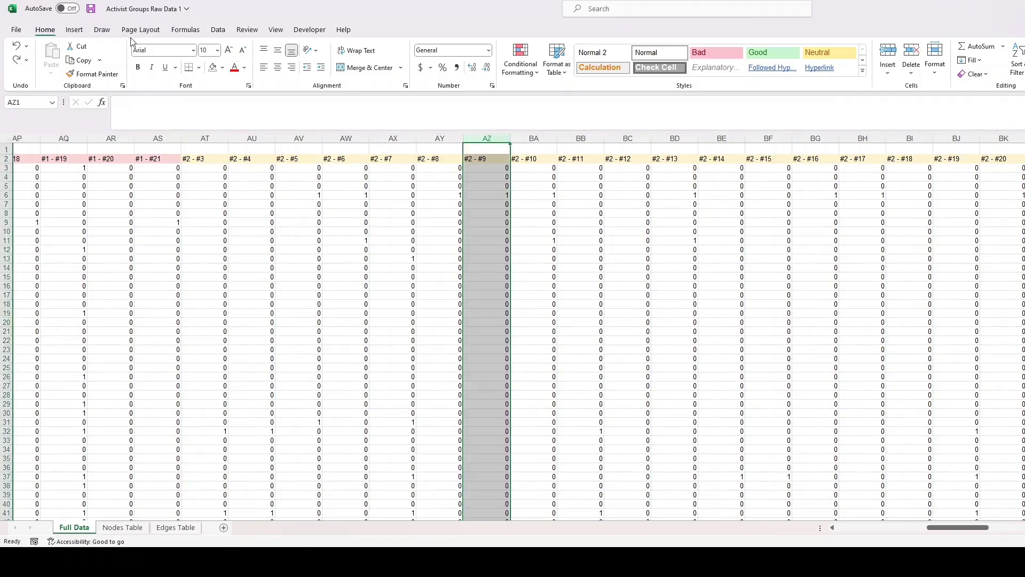
click(214, 67)
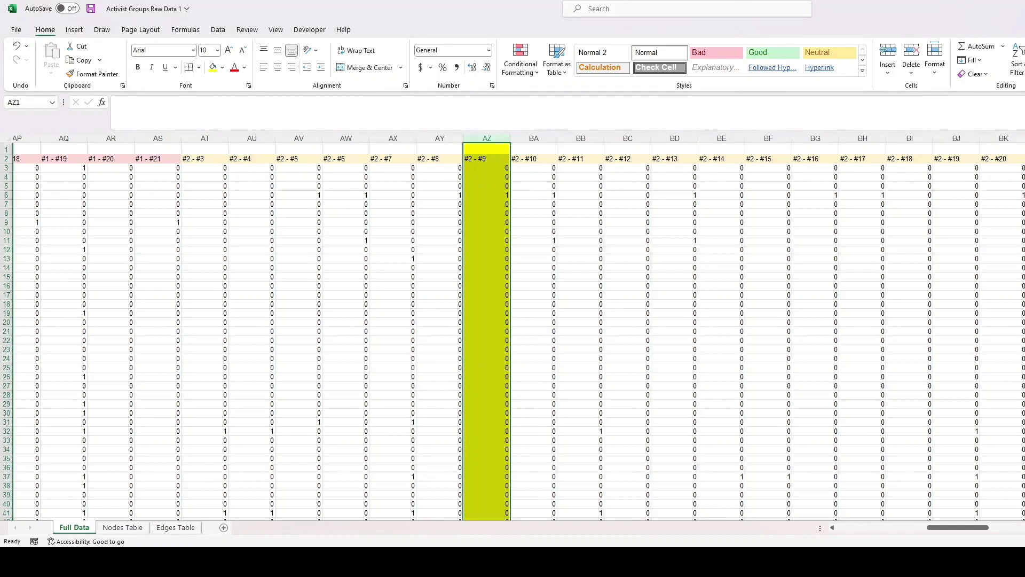
scroll(513, 331, down, 20)
scroll(928, 506, down, 1)
click(487, 495)
click(220, 70)
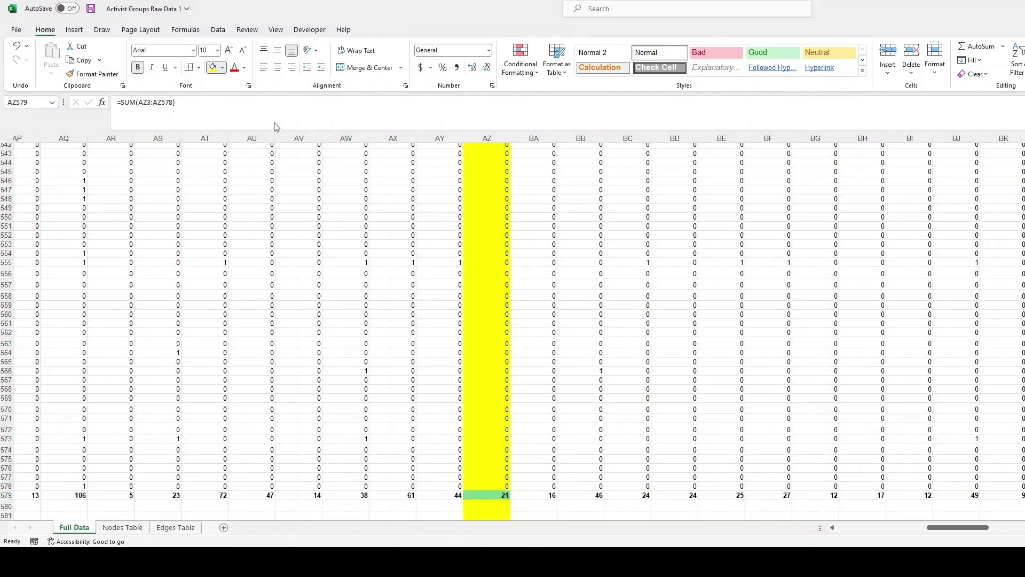
- Try highlighting weight cell E28 on the Edges Table in green and undo that fill
key(ctrl+Page_Down)
key(ctrl+Page_Down)
click(169, 340)
click(213, 67)
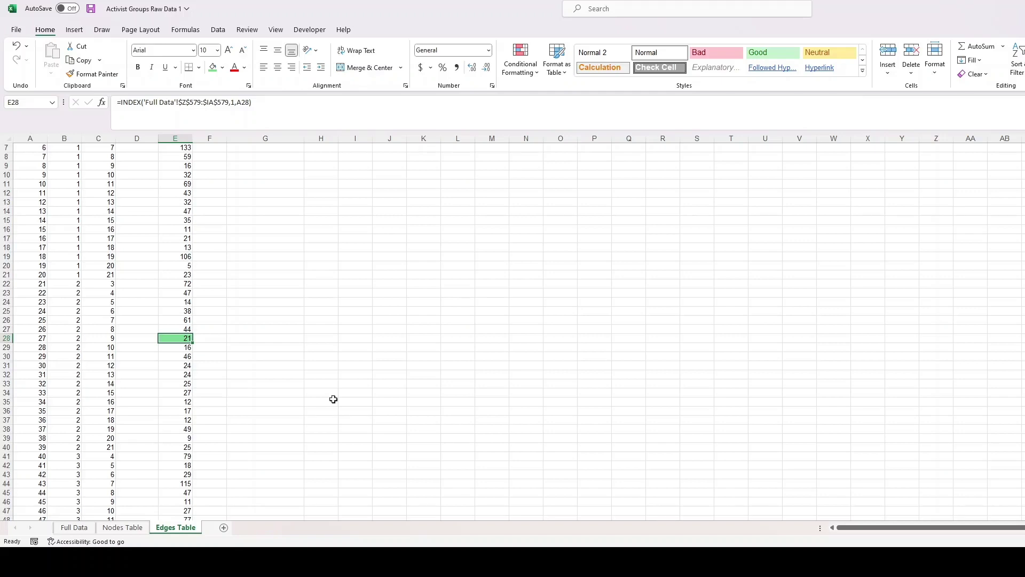
key(ctrl+z)
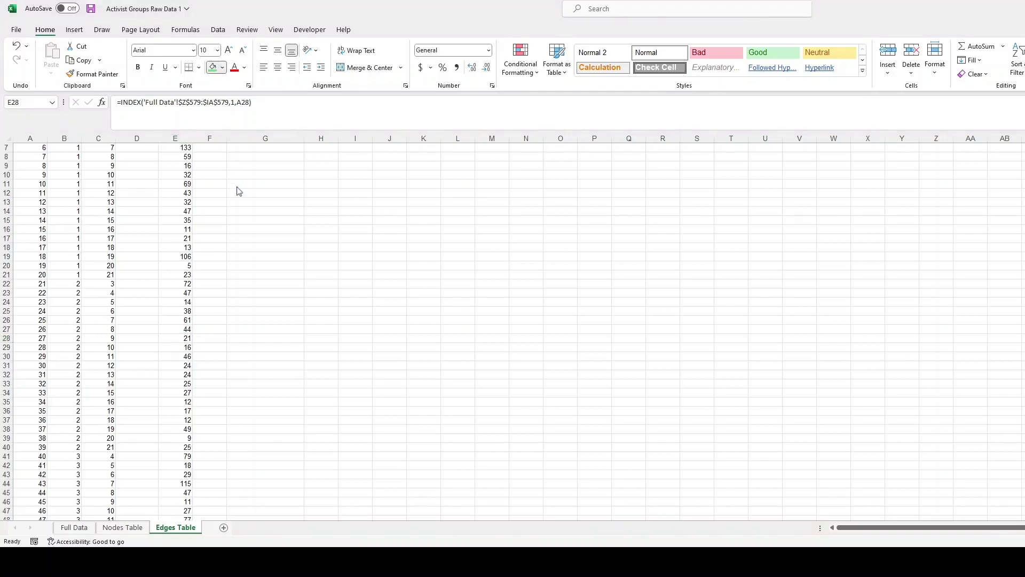
click(263, 356)
- Enter Undirected in D2 and fill it down the Type column for every edge
scroll(272, 361, up, 2)
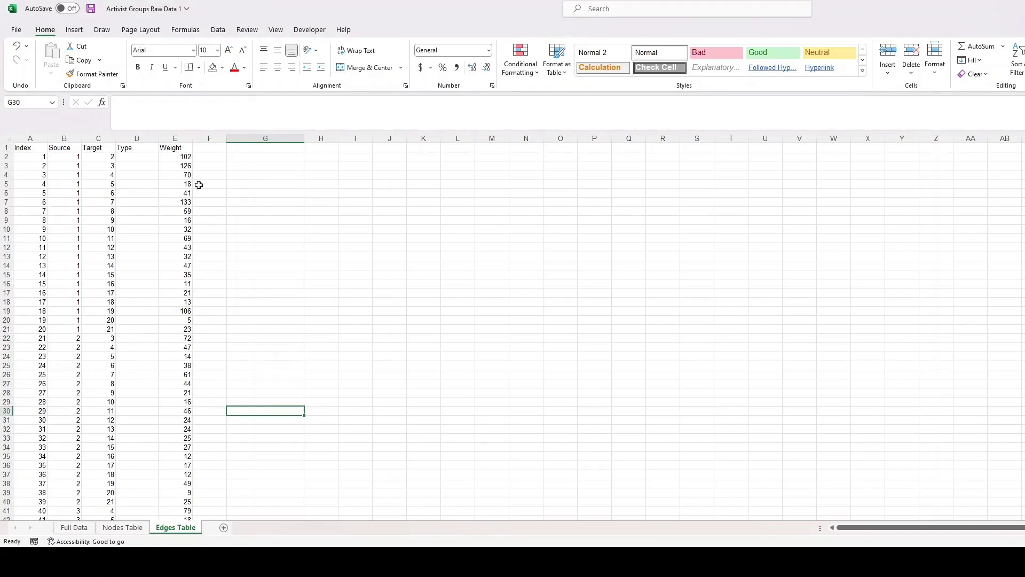
click(134, 158)
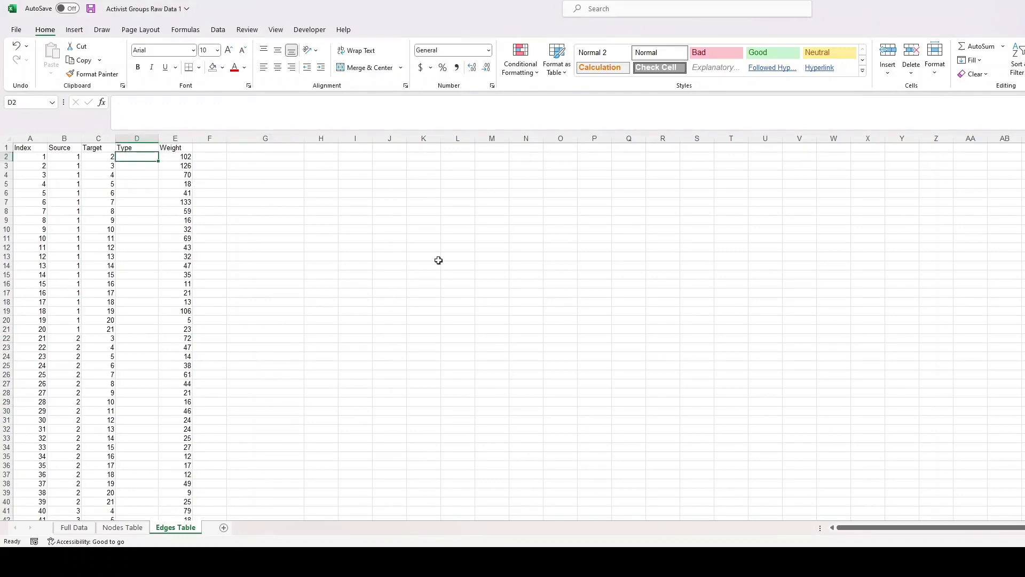
text(Undirected)
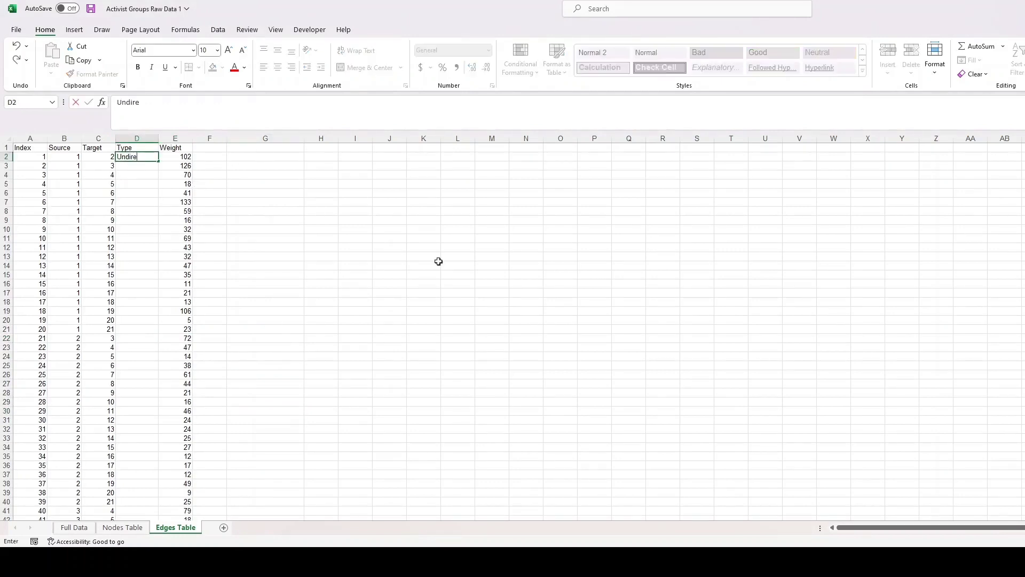
key(Return)
click(138, 157)
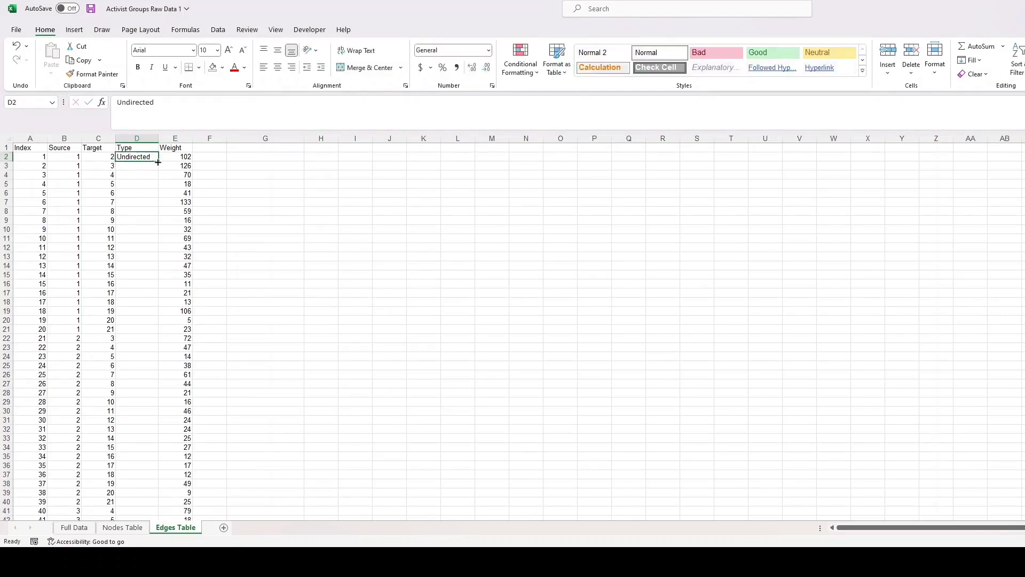
double_click(158, 161)
click(502, 302)
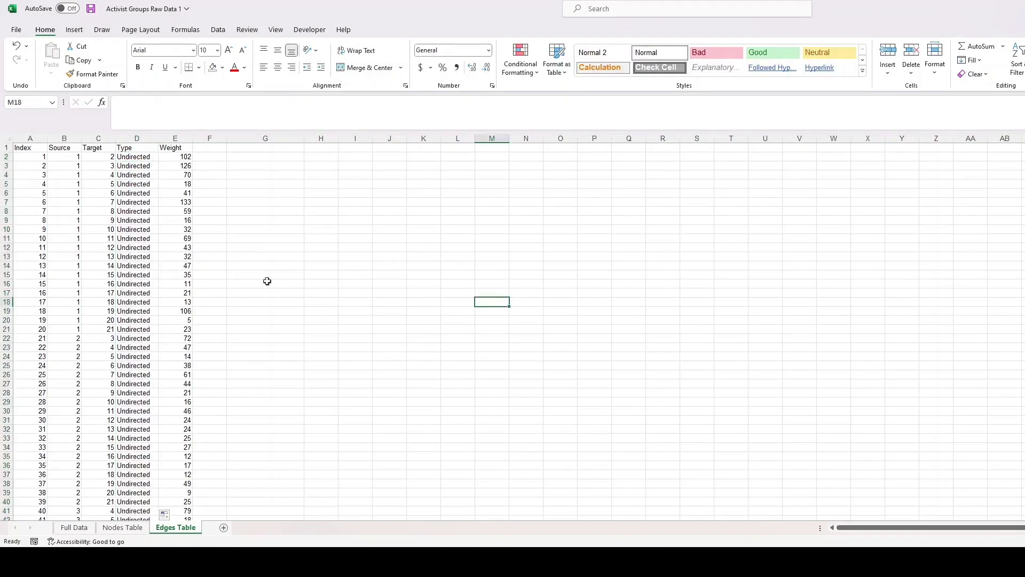
scroll(228, 287, down, 20)
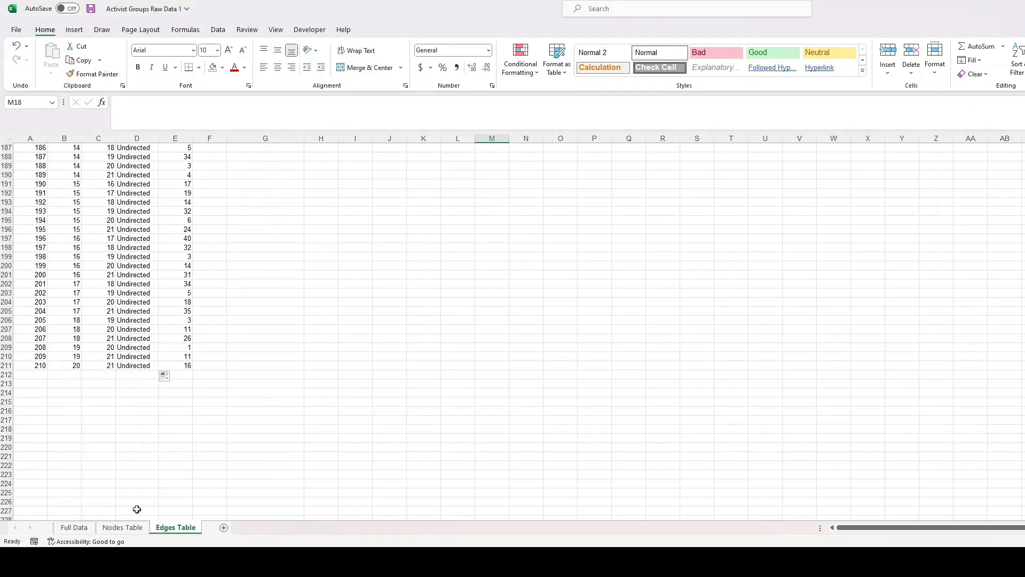
- Review the Nodes Table and the completed Index, Source, Target, Type and Weight columns of the Edges Table
click(113, 529)
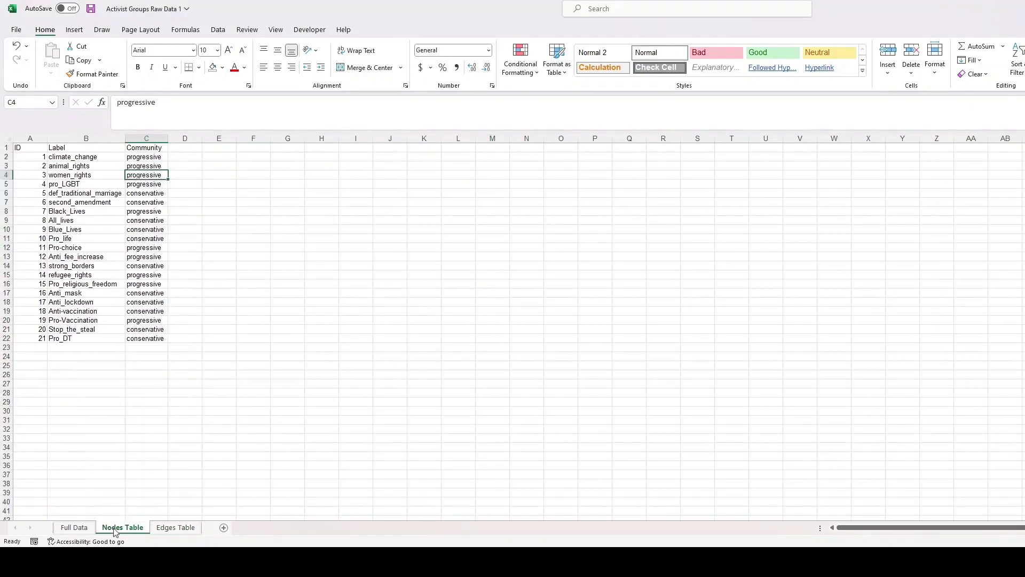
click(174, 528)
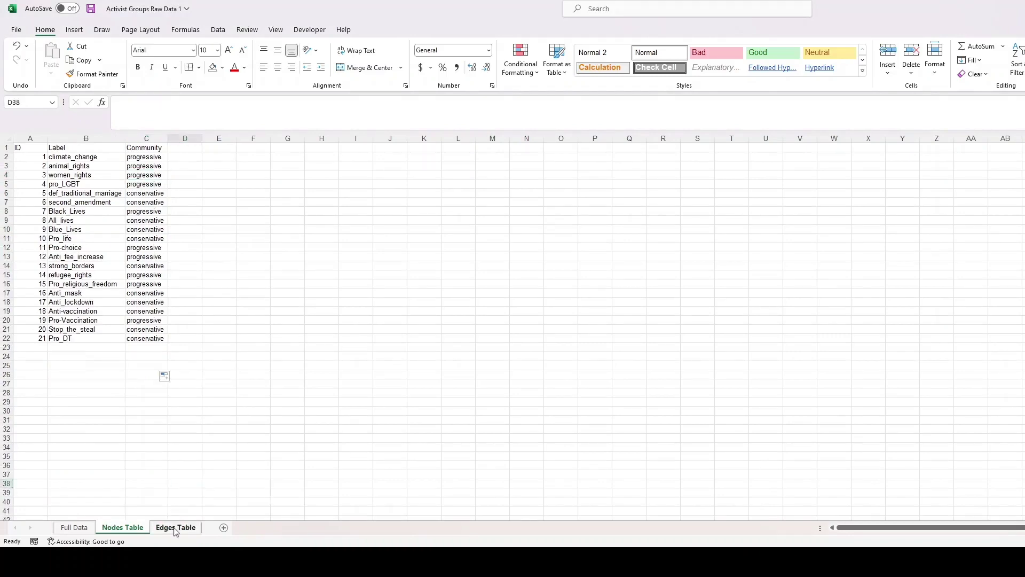
scroll(246, 407, up, 20)
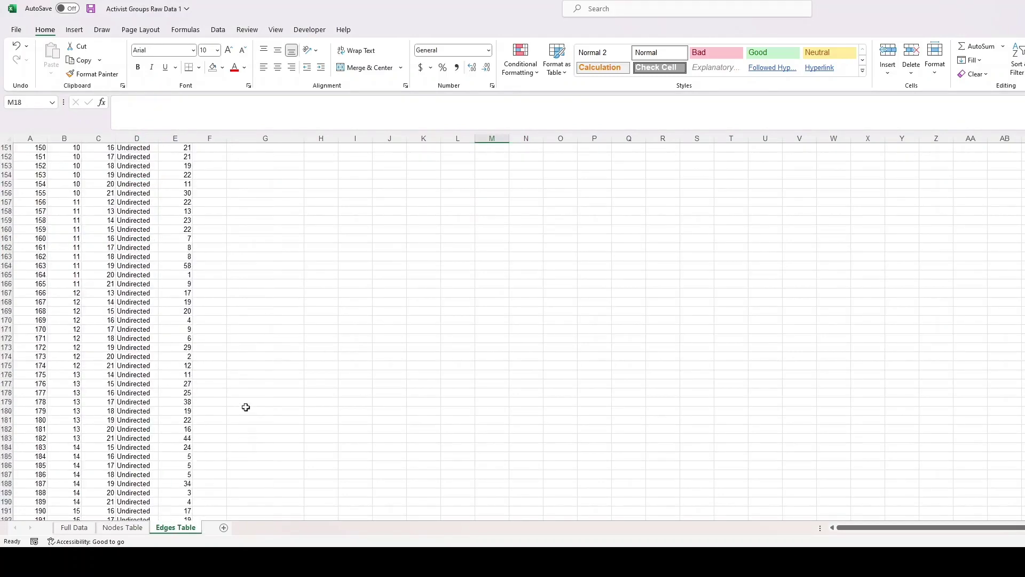
scroll(246, 407, up, 20)
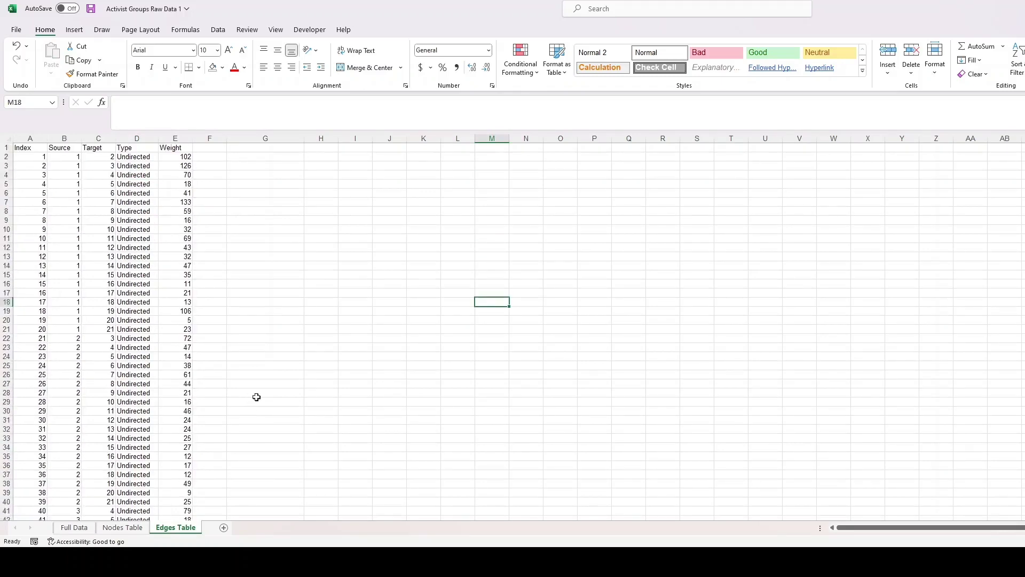
click(257, 396)
click(355, 310)
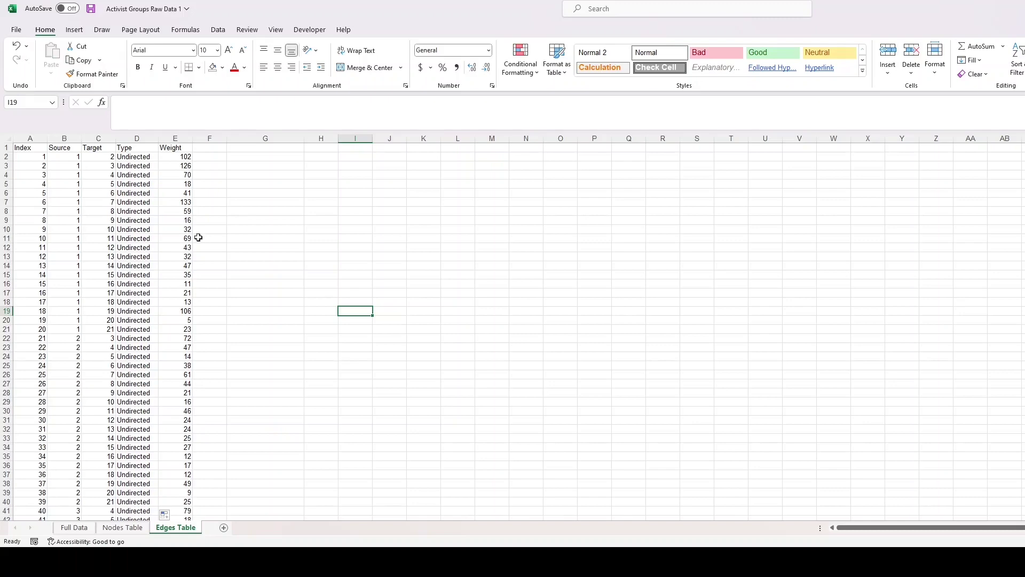
click(16, 29)
click(35, 171)
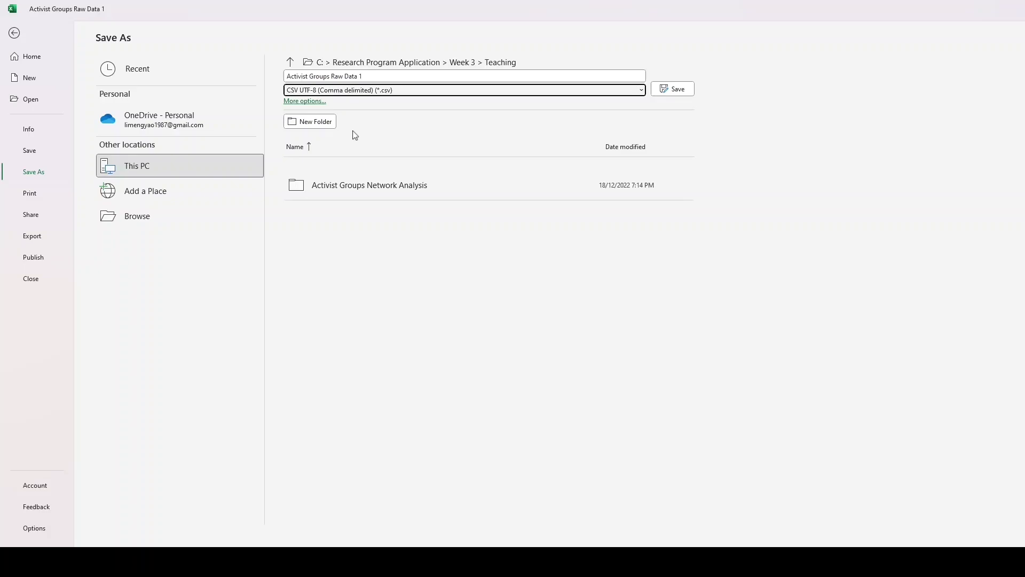
click(15, 35)
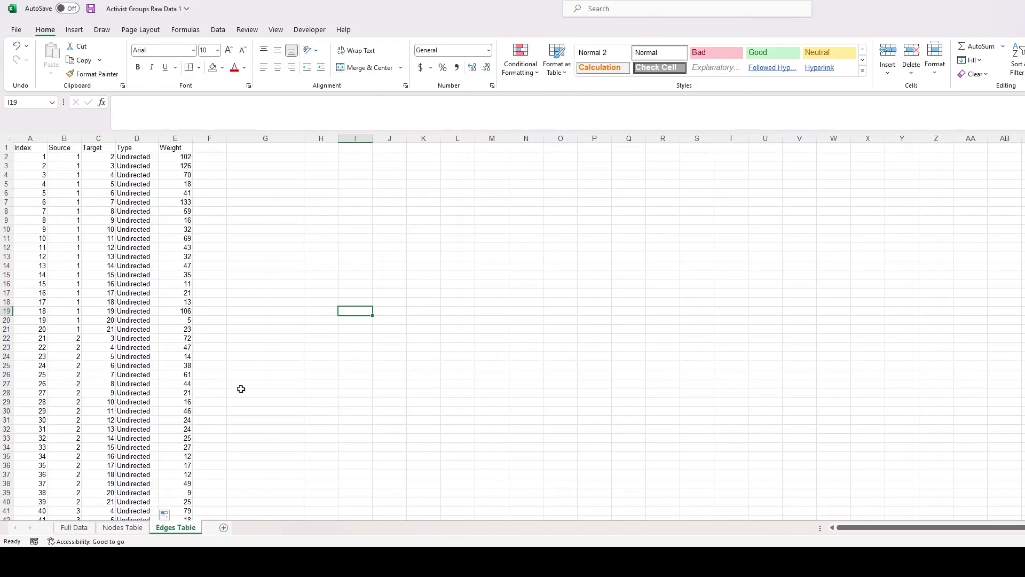
- Inspect the INDEX formulas behind the Weight column cells of the Edges Table
click(131, 527)
click(164, 529)
click(188, 156)
key(ctrl+shift+Down)
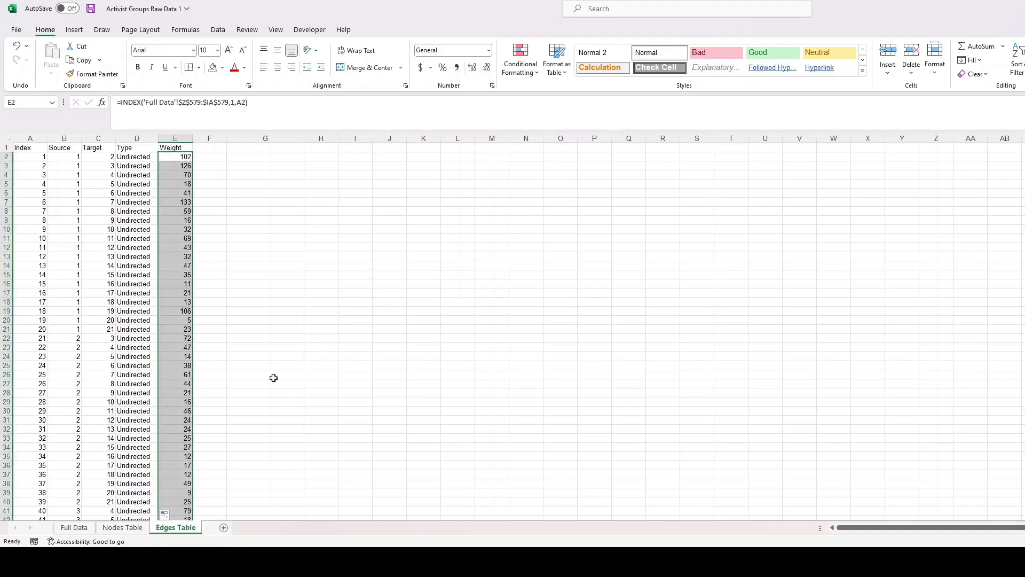
click(229, 319)
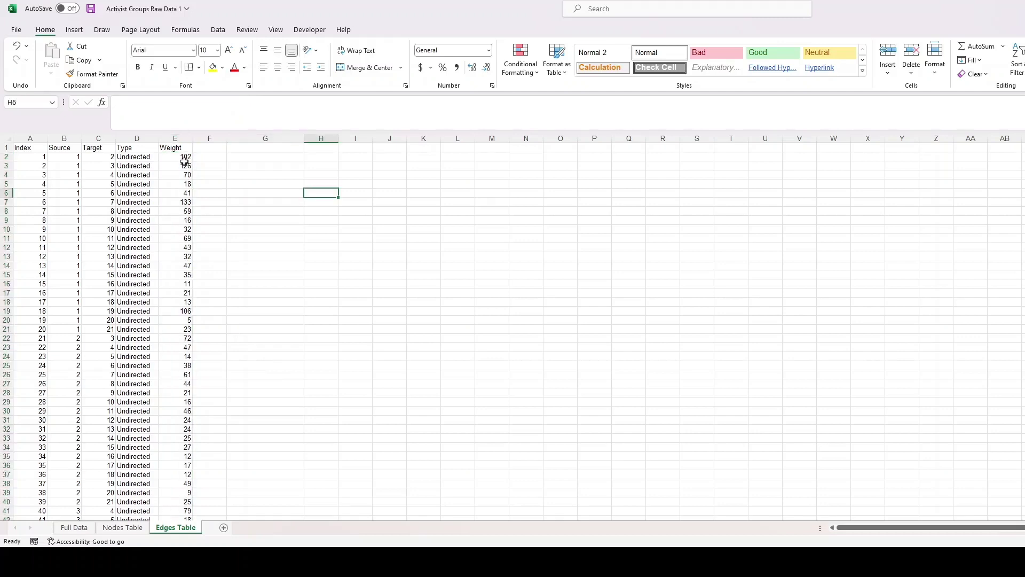
click(175, 158)
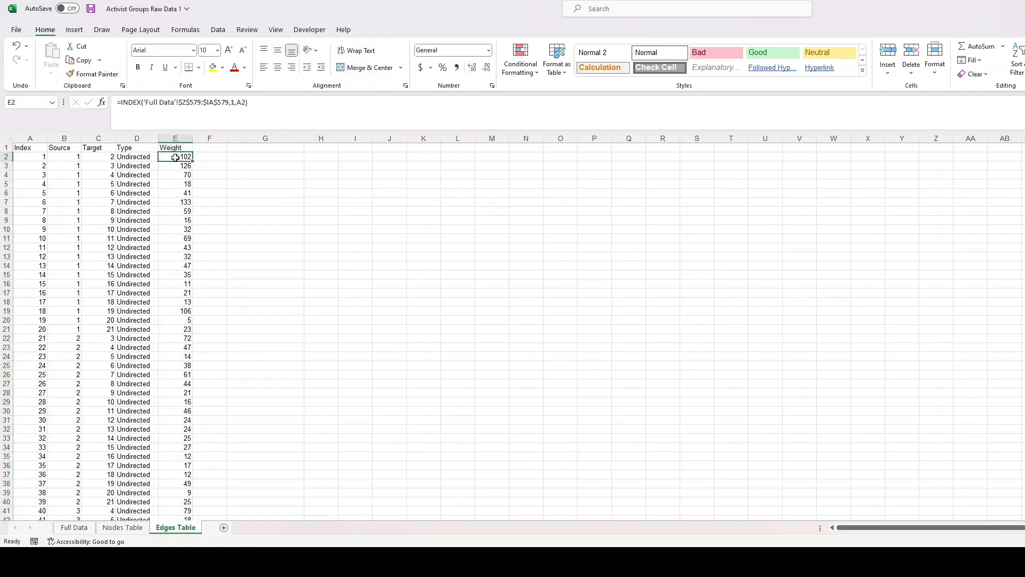
click(174, 167)
click(170, 176)
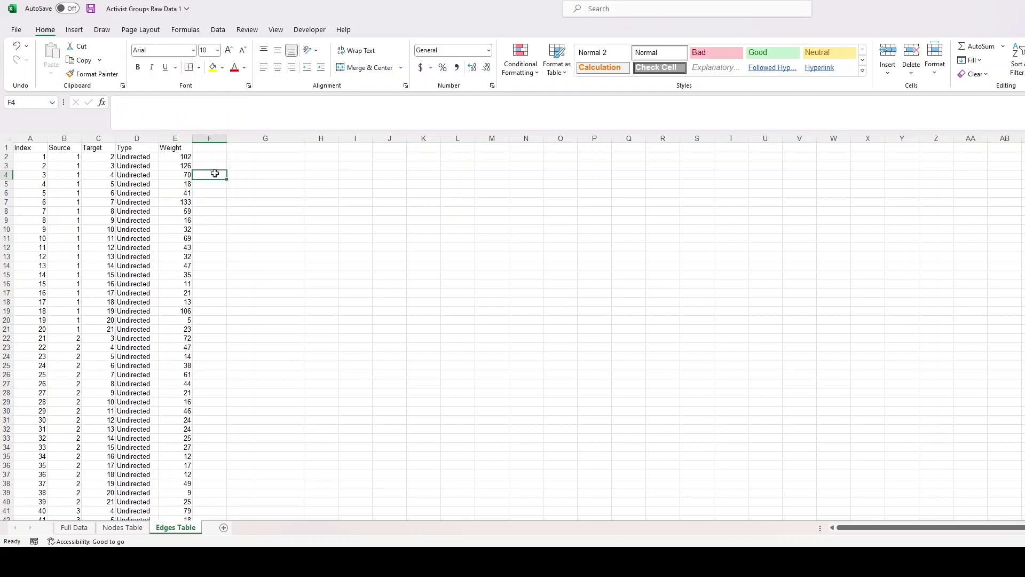
- Copy the weights in E2:E211 and paste them over the same cells as values only
click(184, 156)
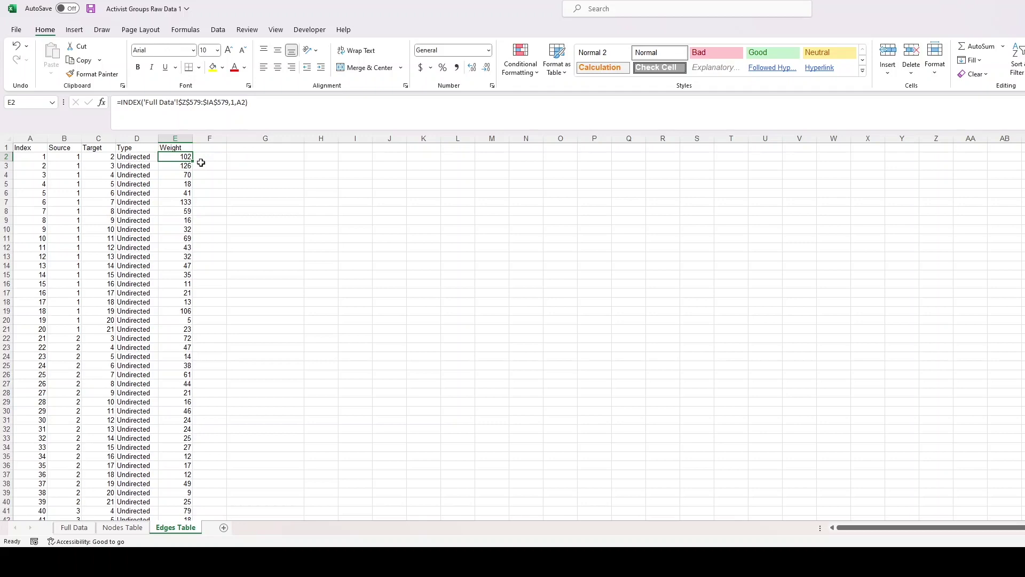
key(ctrl+shift+Down)
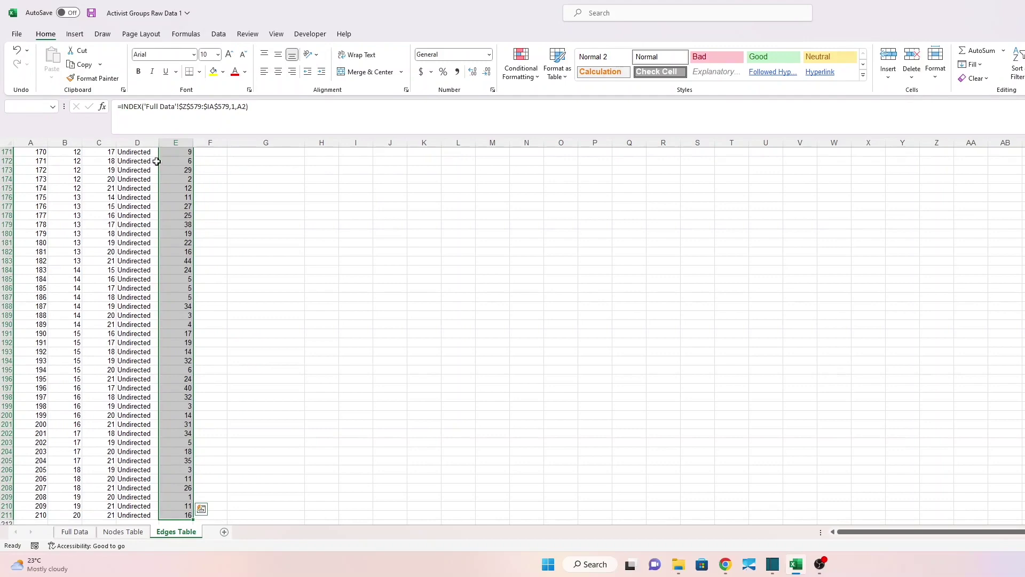
scroll(316, 169, up, 15)
scroll(317, 173, up, 20)
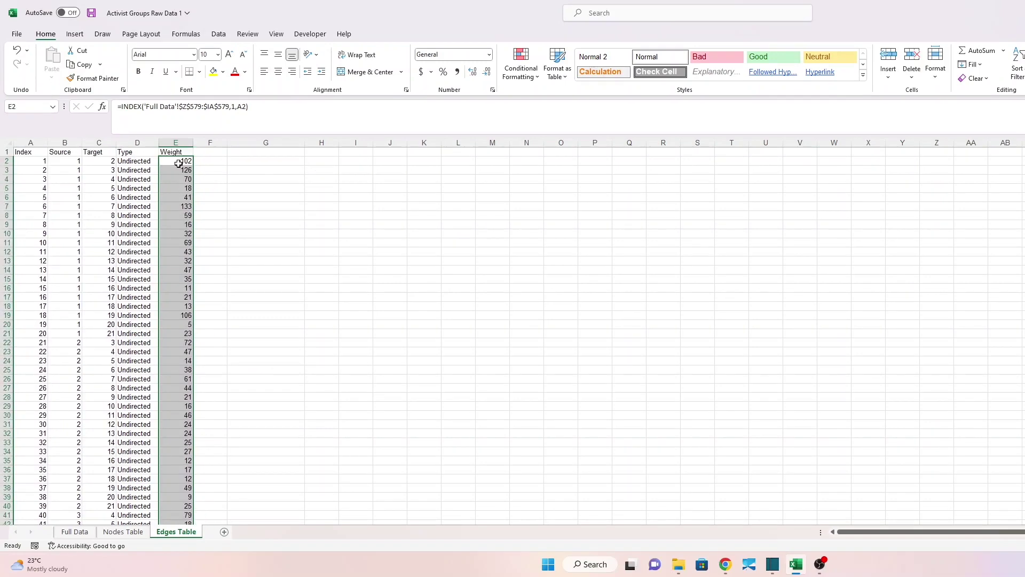
right_click(179, 162)
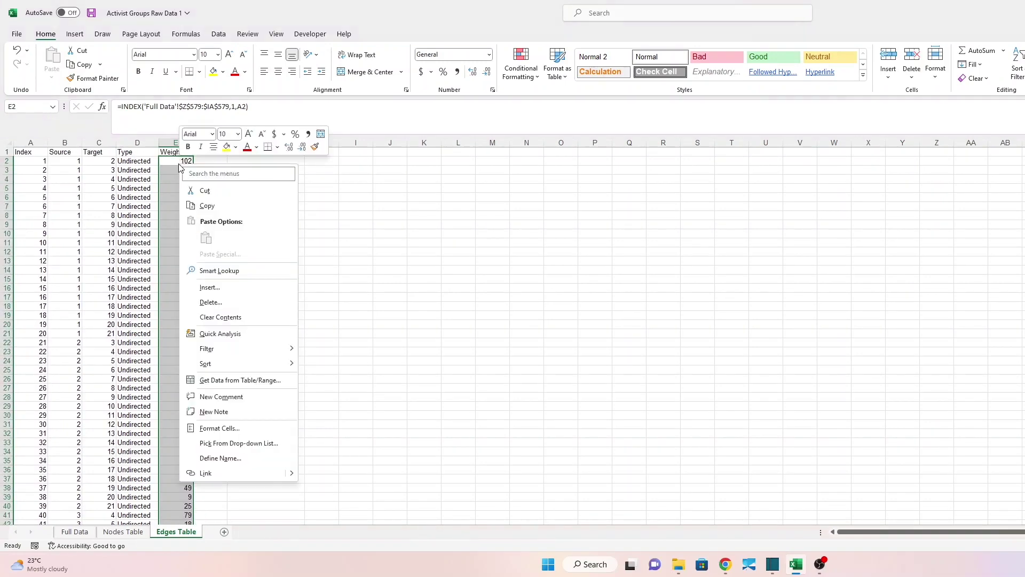
click(209, 206)
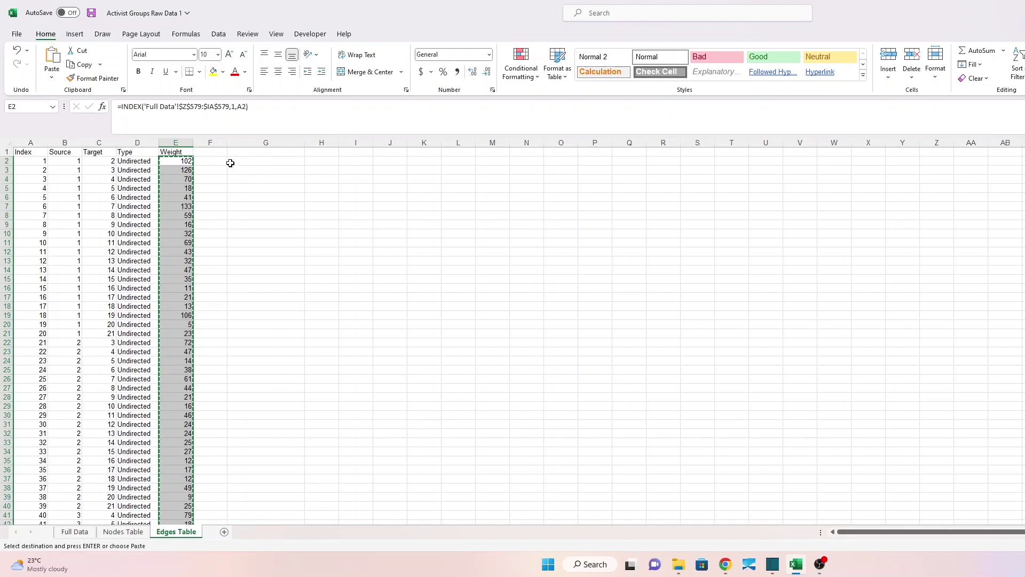
right_click(182, 165)
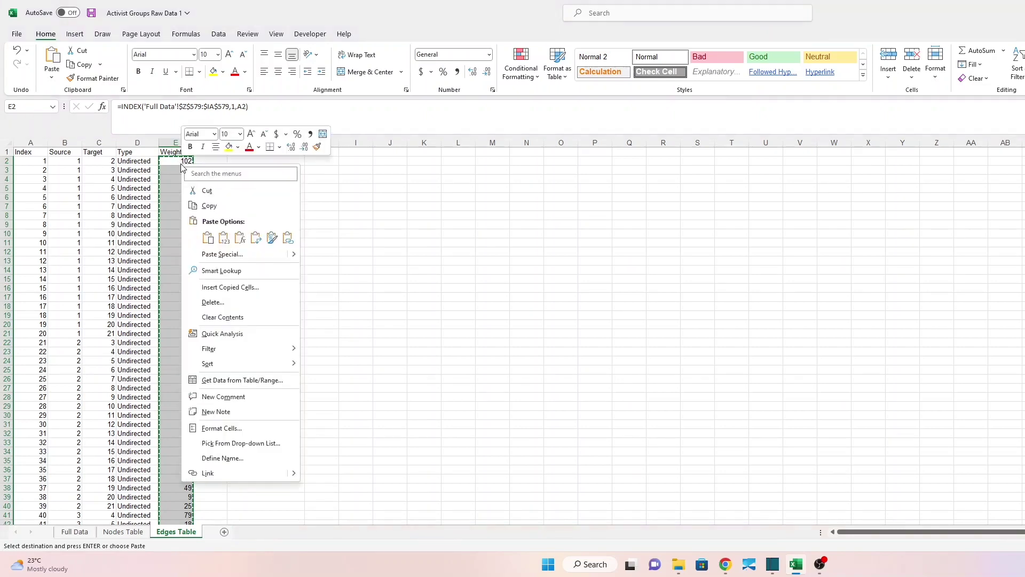
click(231, 255)
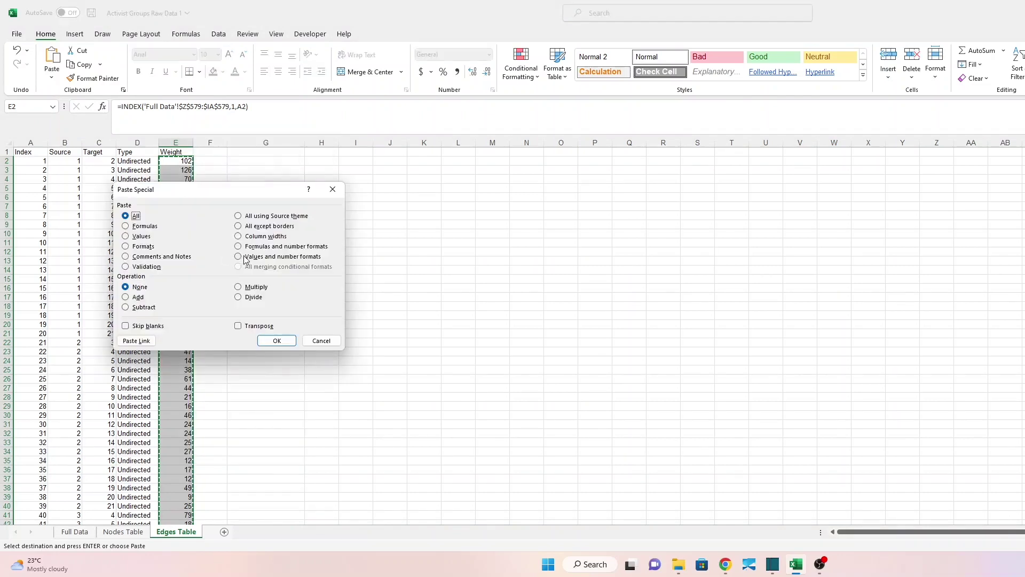
click(126, 237)
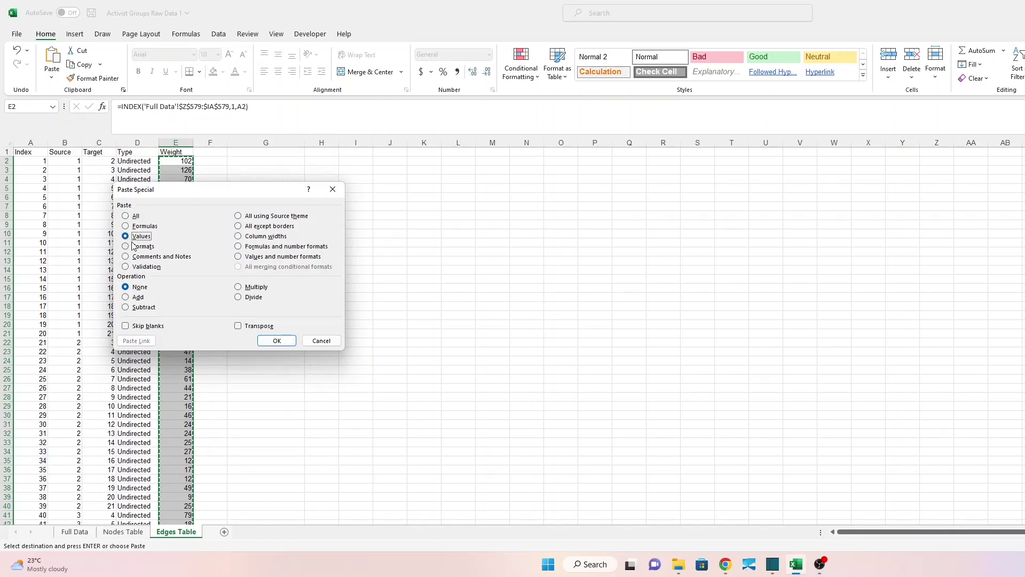
click(277, 342)
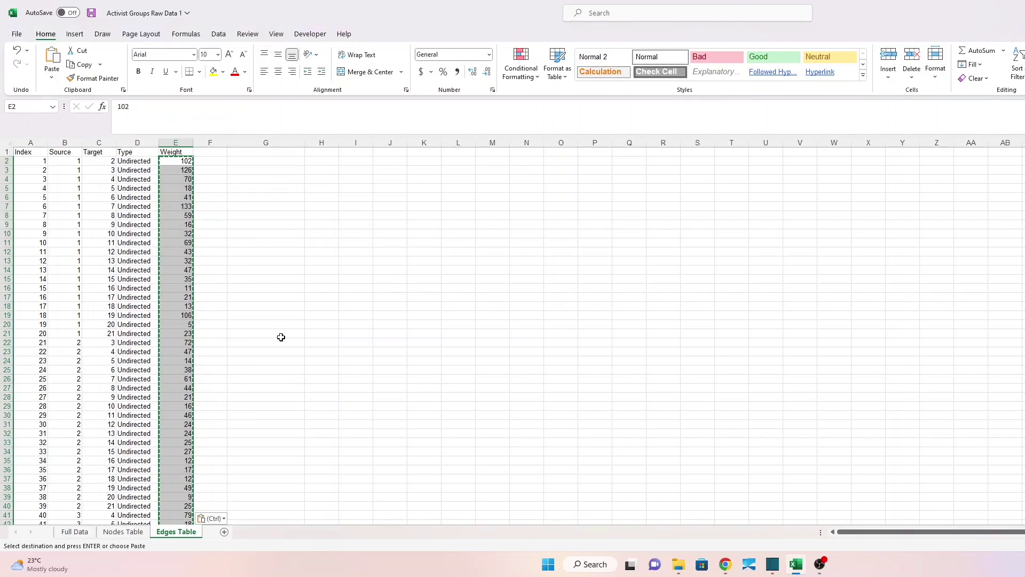
- Check the contents of weight cells E2, E10, E11 and E12 for plain values instead of formulas
click(272, 181)
click(330, 205)
click(235, 177)
click(173, 160)
click(178, 233)
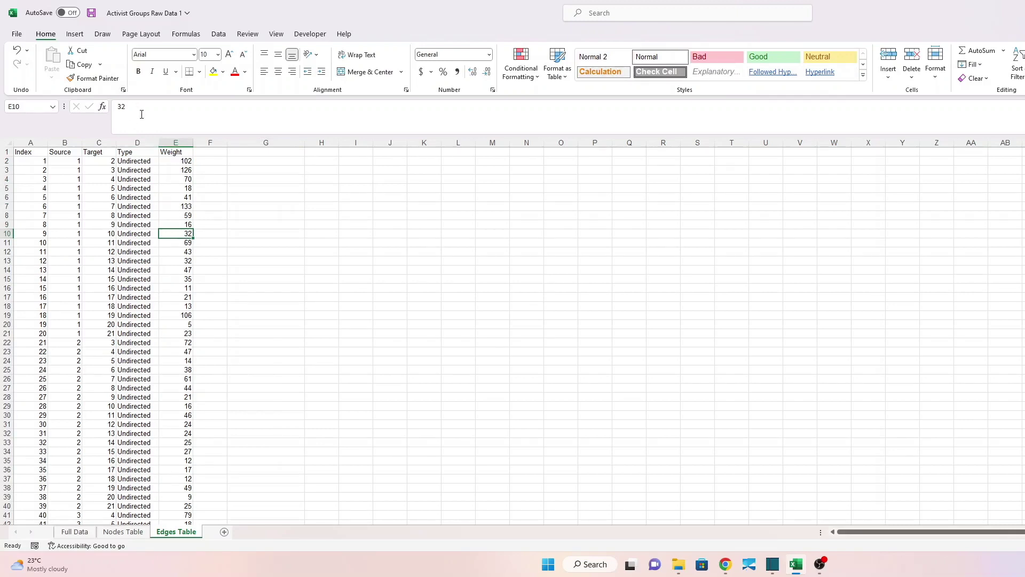
click(173, 242)
click(172, 252)
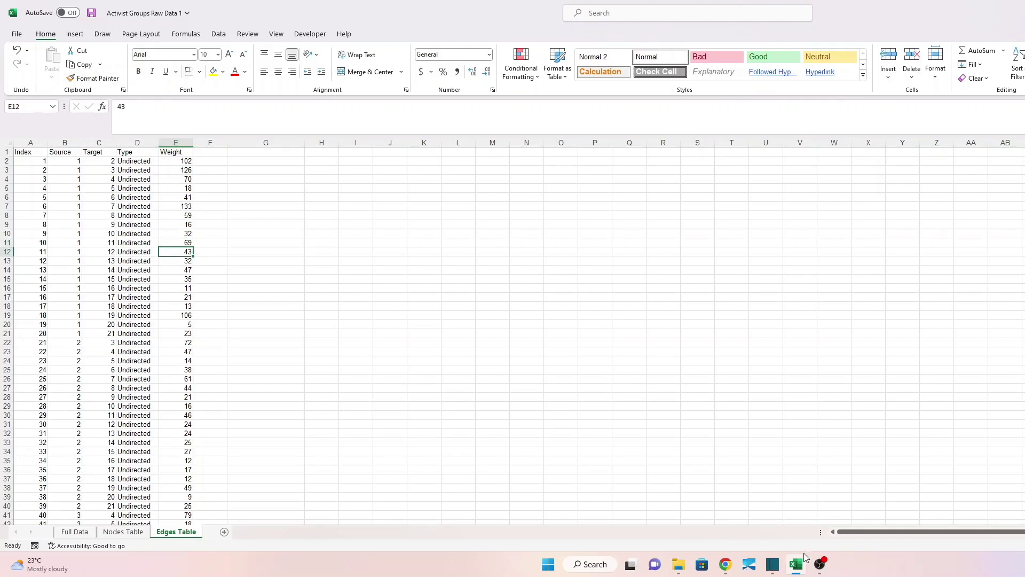
- Enter the label "Zero weight edges" in G209, beside the end of the edges list
click(265, 324)
scroll(278, 400, down, 14)
scroll(277, 396, down, 20)
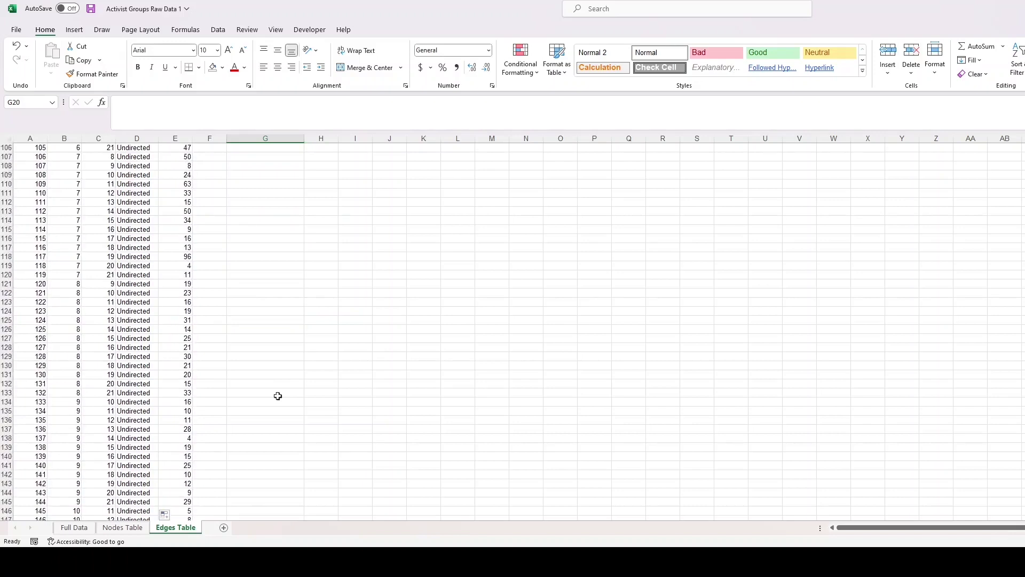
scroll(277, 396, down, 18)
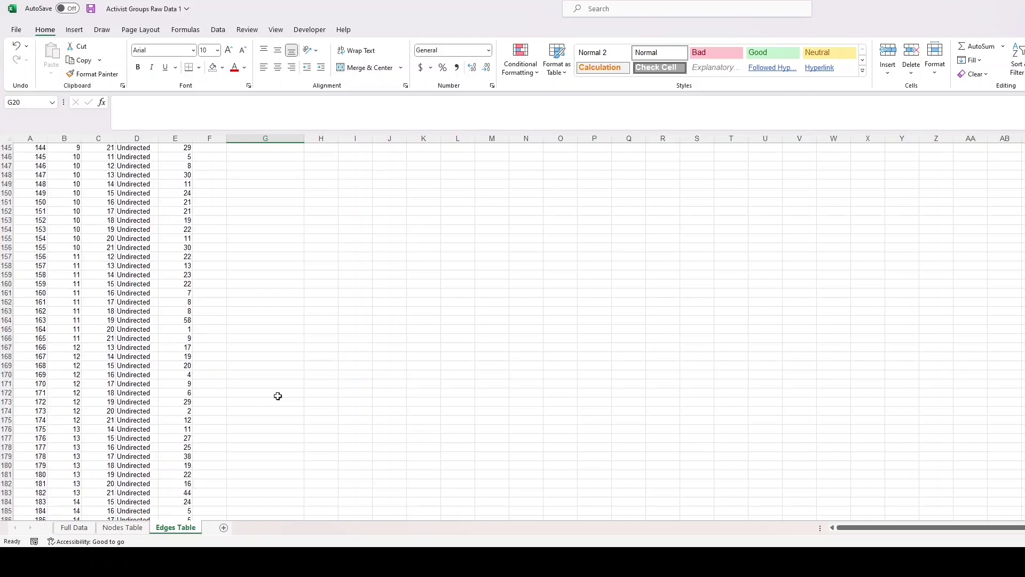
scroll(278, 396, down, 9)
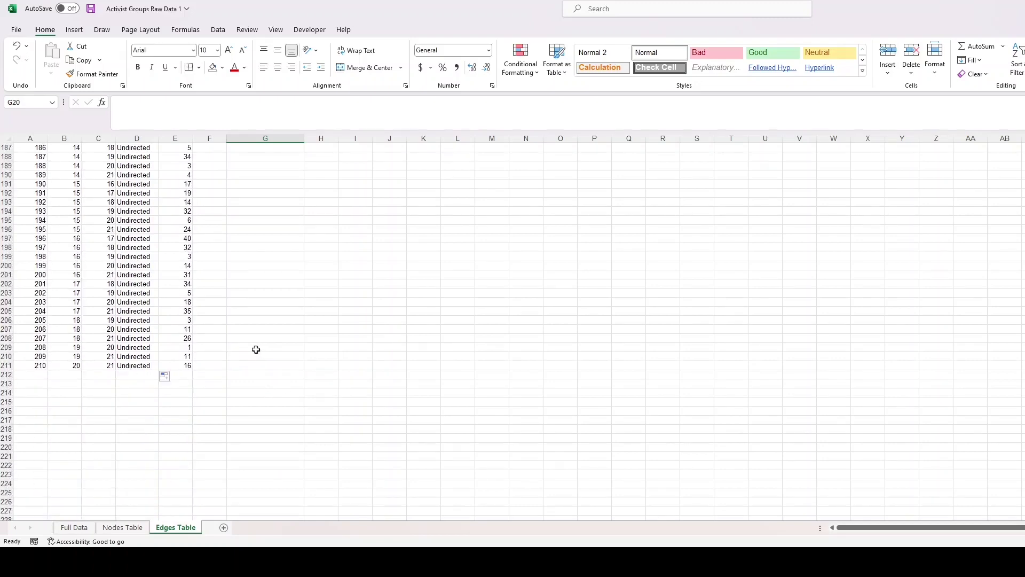
click(256, 348)
text(Zero weight edges)
key(Tab)
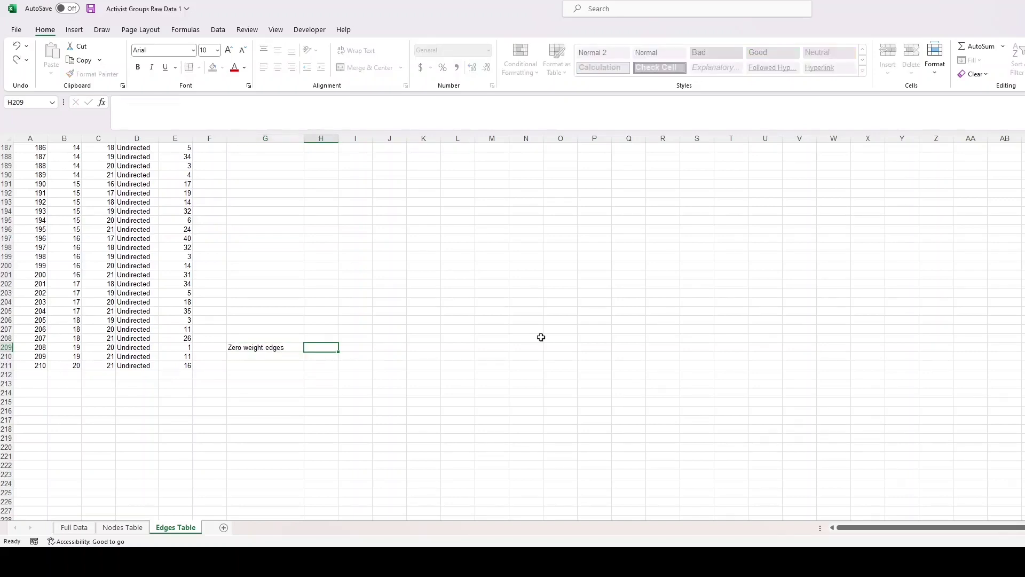
- Count the zero weights in H209 with the formula =COUNTIF(E2:E211,"=0")
text(=countif()
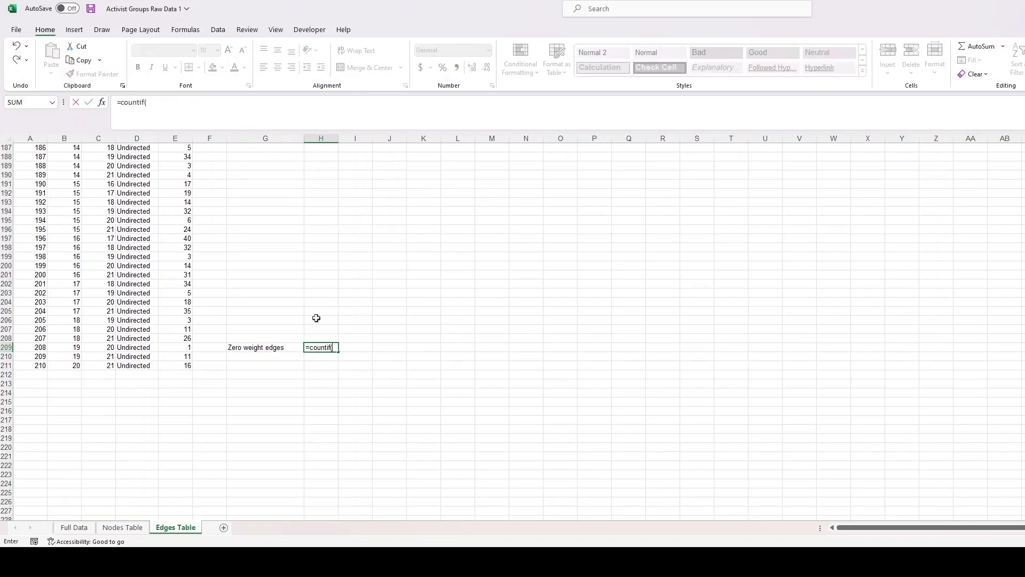
scroll(211, 256, up, 12)
scroll(211, 256, up, 20)
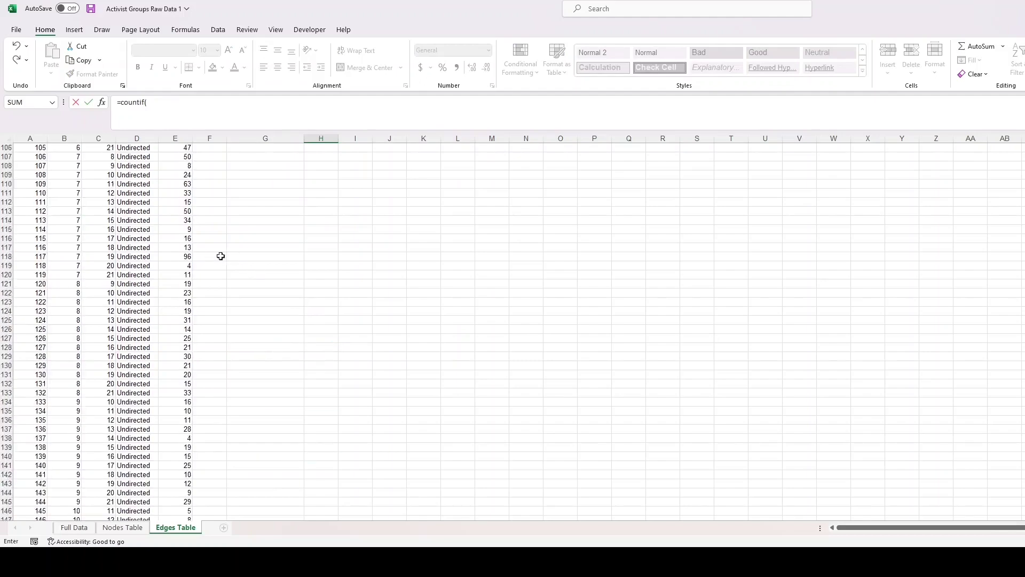
scroll(222, 256, up, 4)
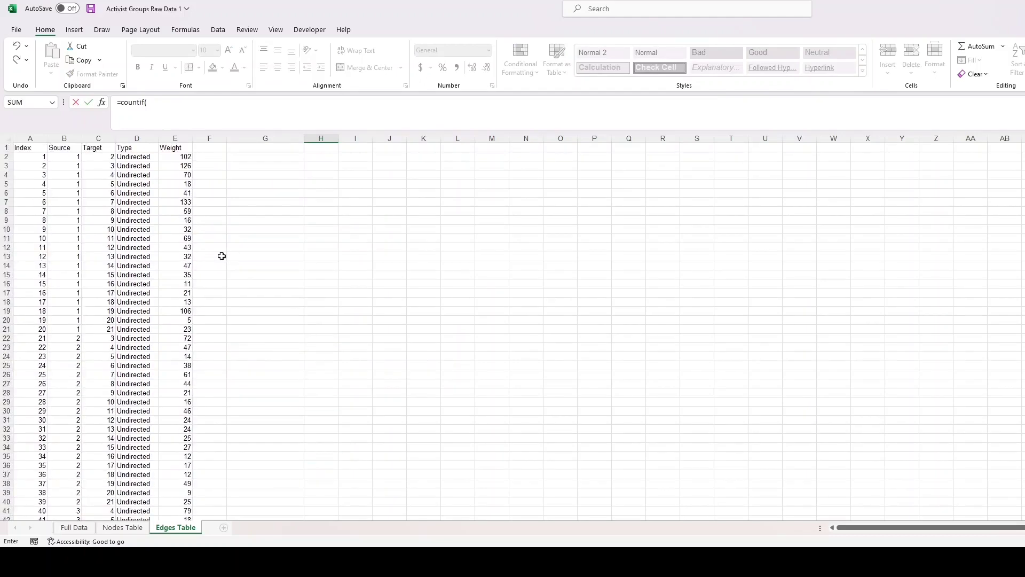
drag(179, 158, 186, 504)
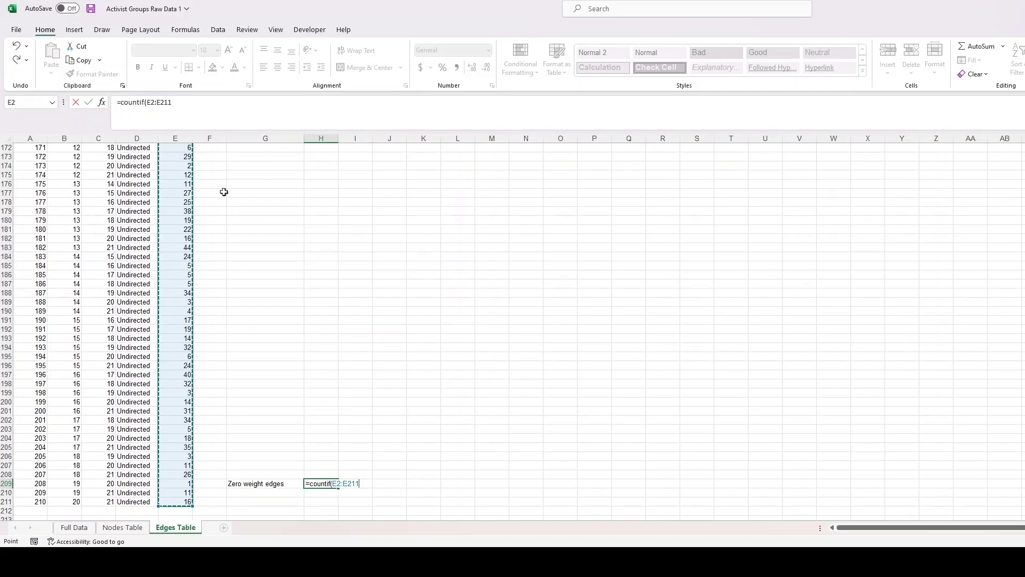
text(,)
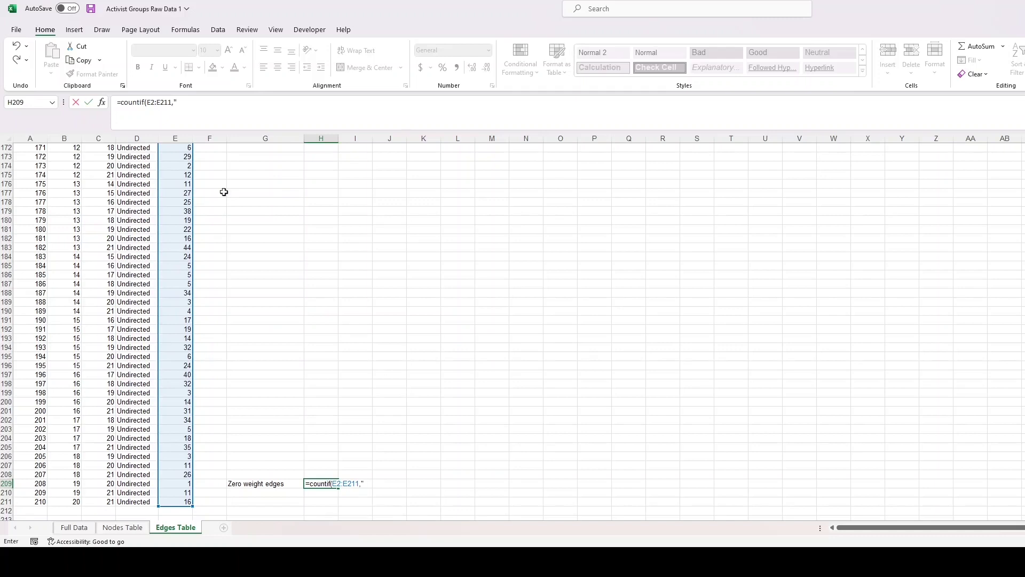
text("=0")
key(Return)
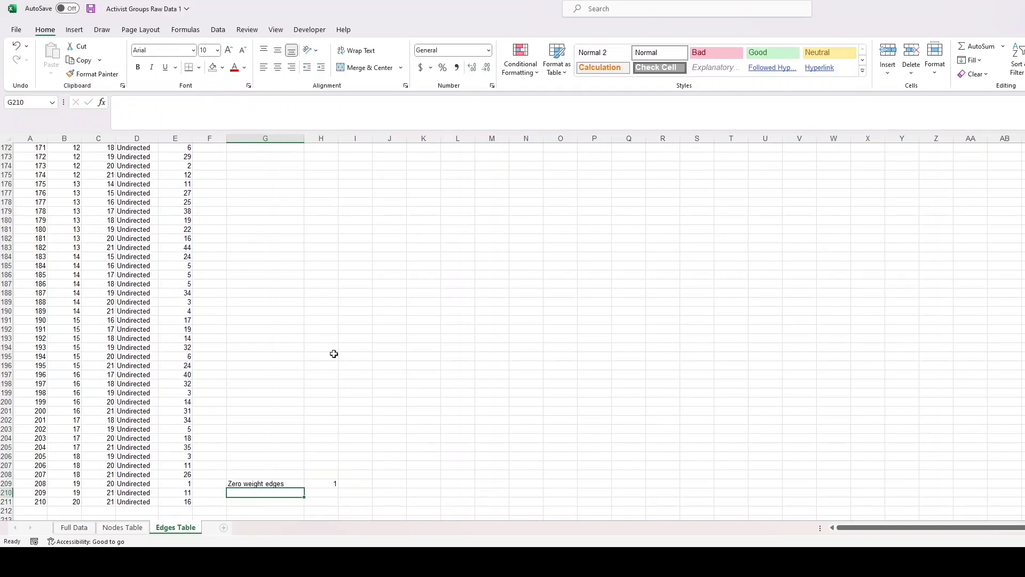
scroll(334, 354, down, 3)
click(321, 403)
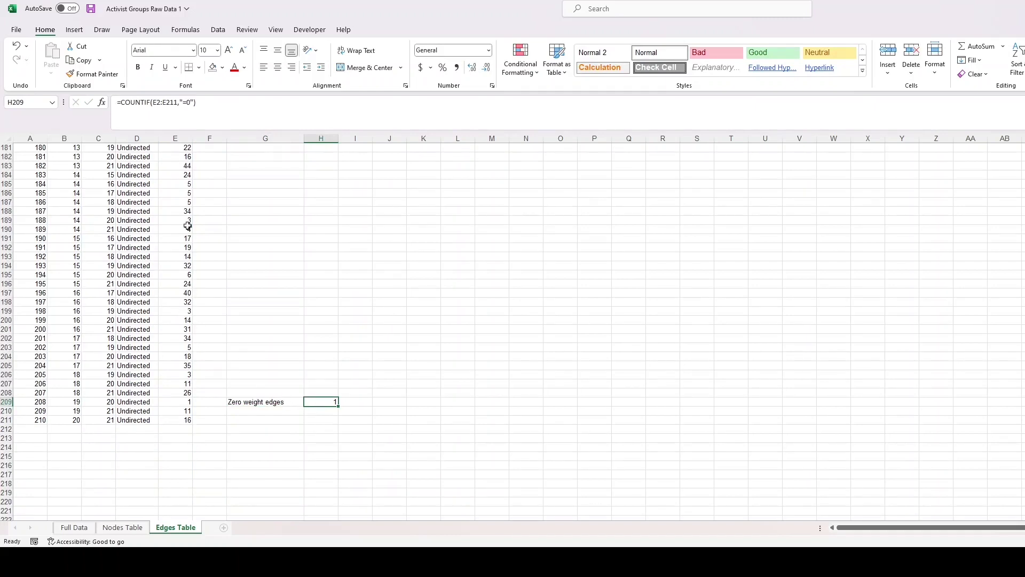
- Enter the label "Non-zero weight edge" in G210, directly below the "Zero weight edges" label
click(247, 413)
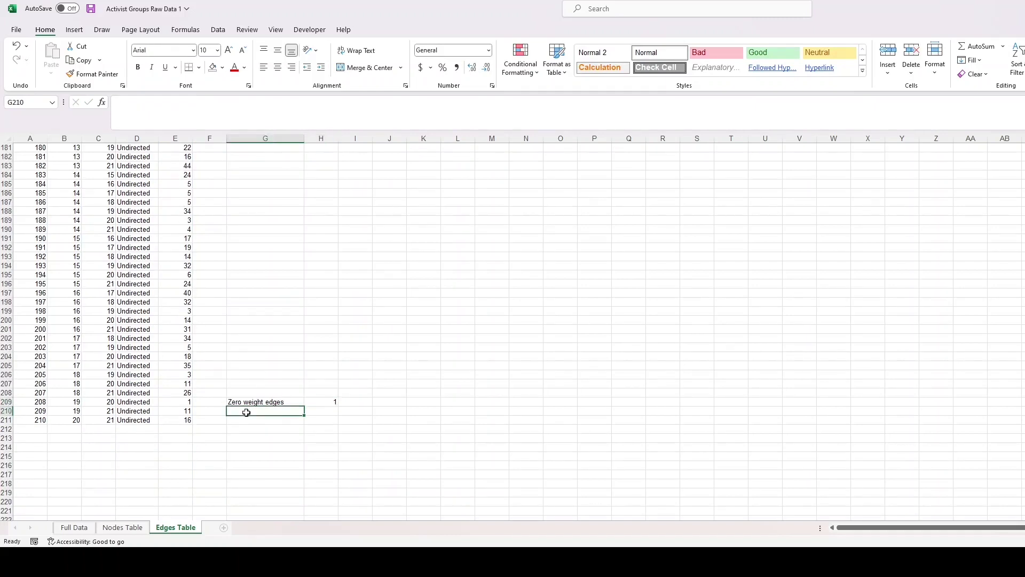
text(No)
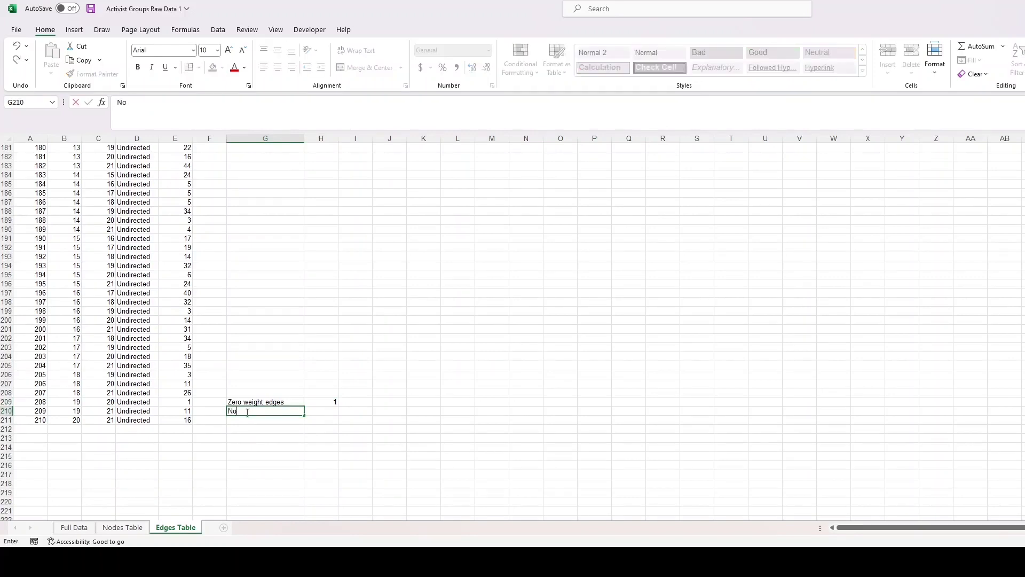
text(n-zero weight edge)
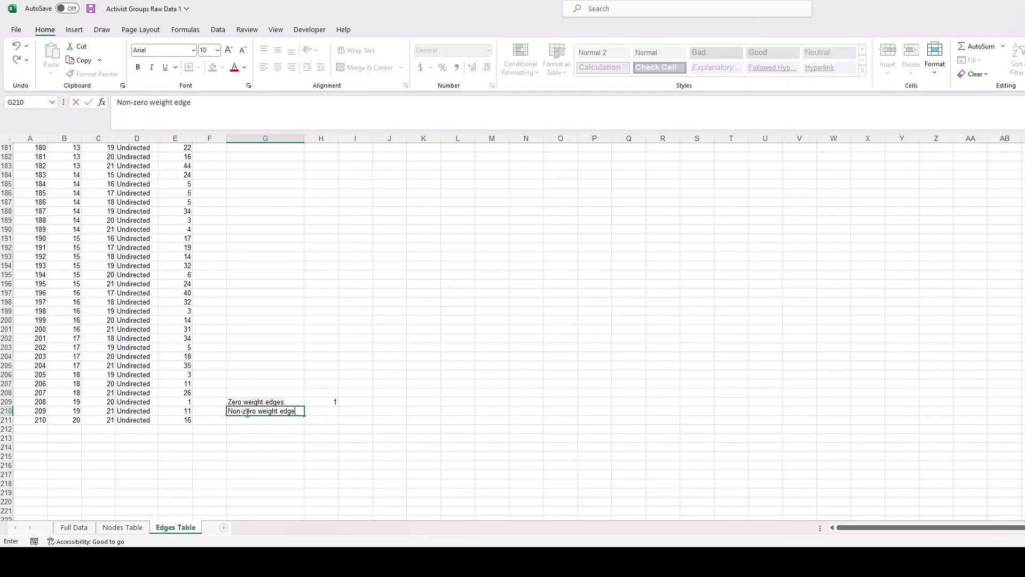
key(Tab)
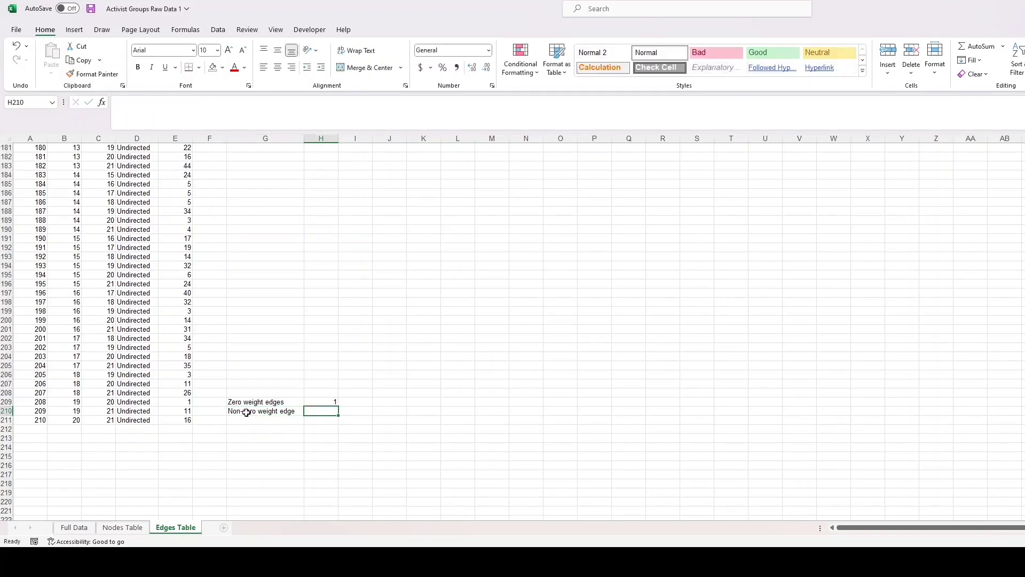
- Calculate the number of non-zero edges in H210 with the formula =A211-H209
text(=)
key(Left)
key(Left)
key(Left)
key(Left)
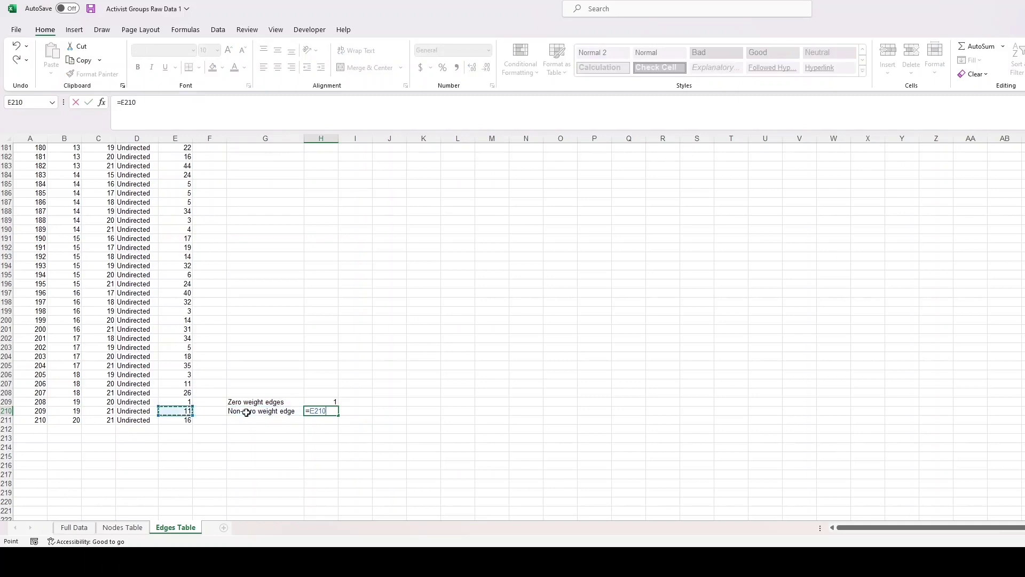
key(Left)
key(Left)
key(Left)
key(Down)
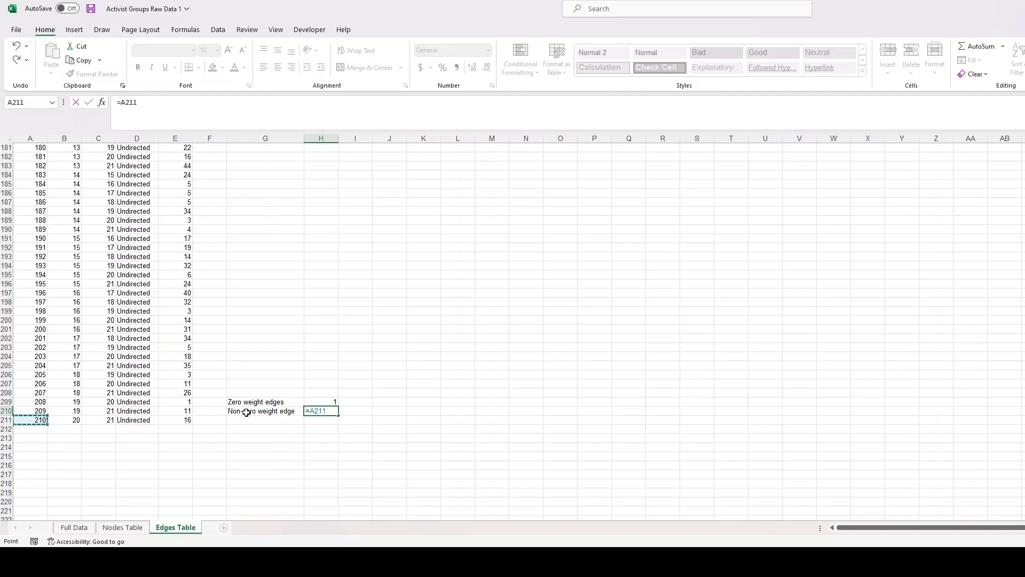
text(-)
key(Up)
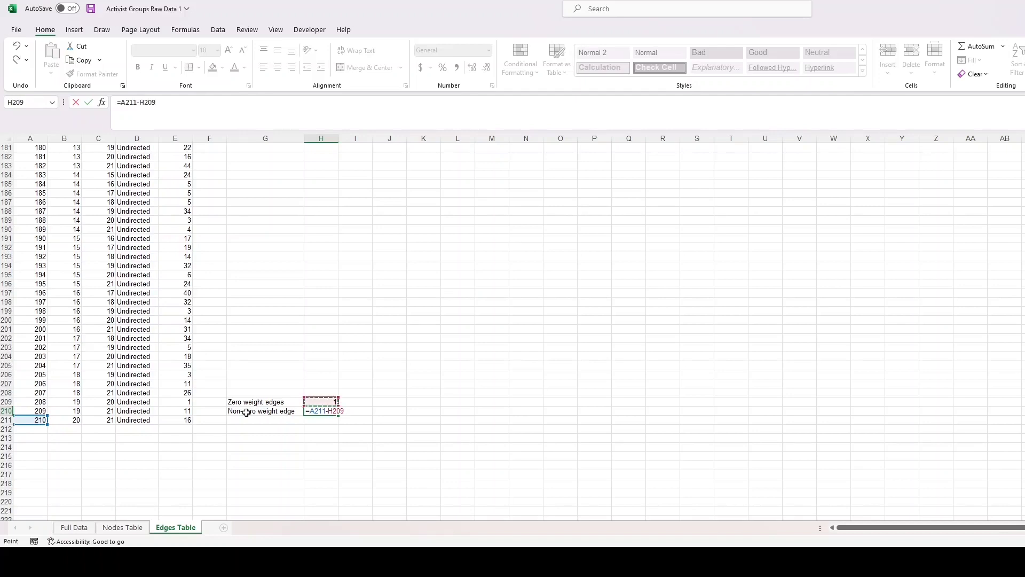
key(Return)
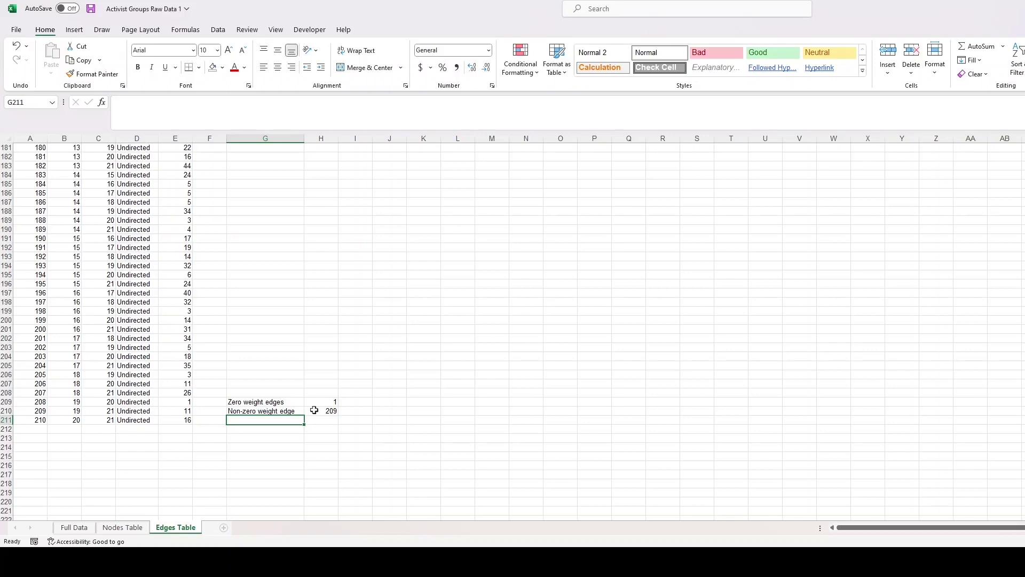
- Correct the label in G210 to the plural "Non-zero weight edges"
double_click(295, 411)
text(s)
key(Return)
click(309, 410)
click(532, 401)
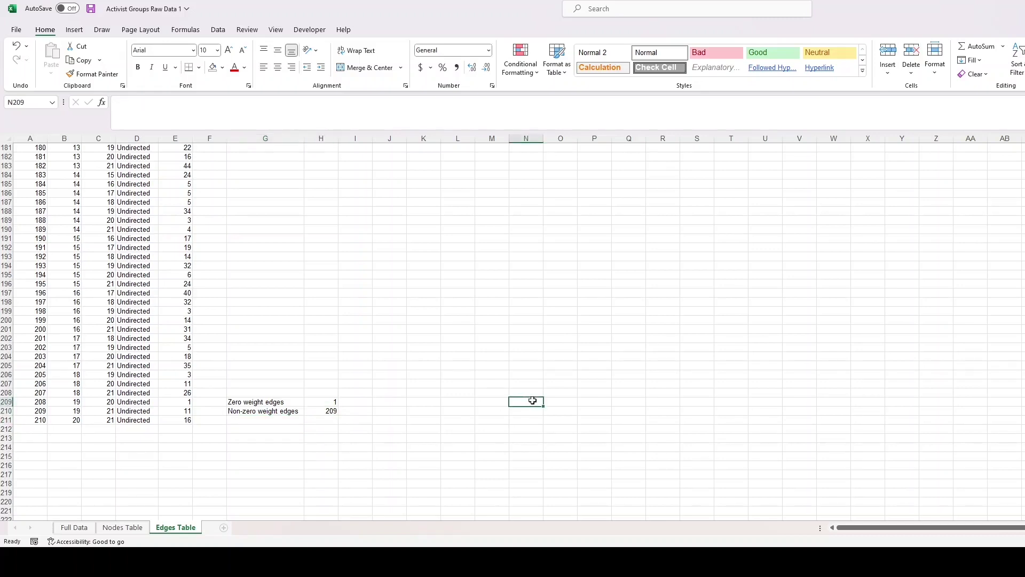
drag(247, 395, 319, 417)
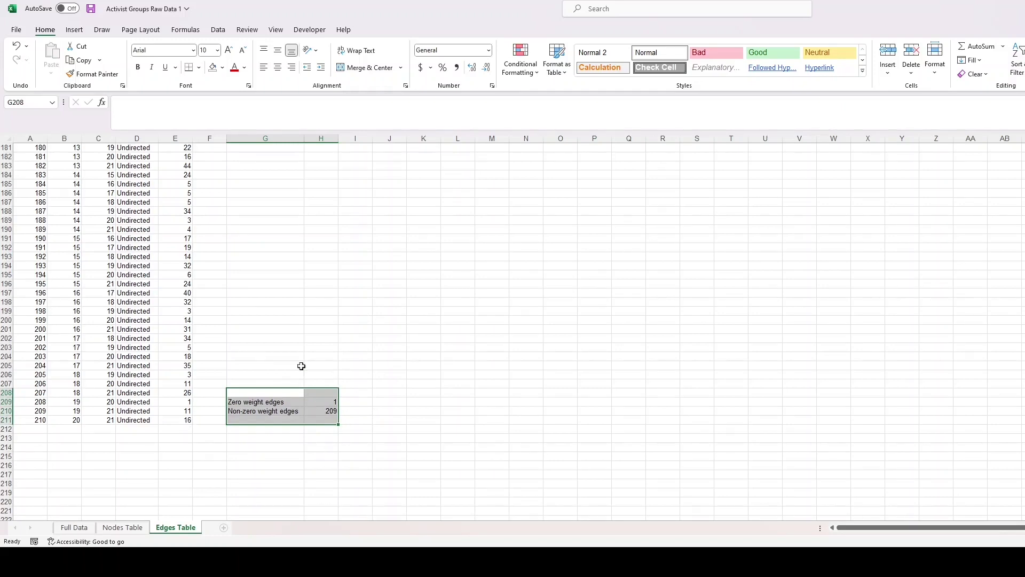
scroll(304, 311, up, 5)
scroll(304, 311, up, 16)
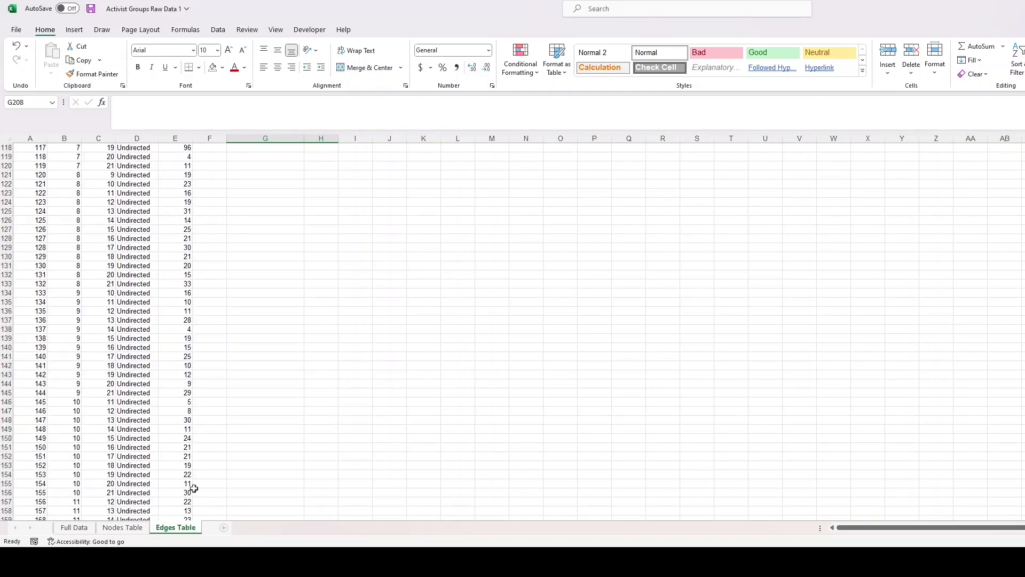